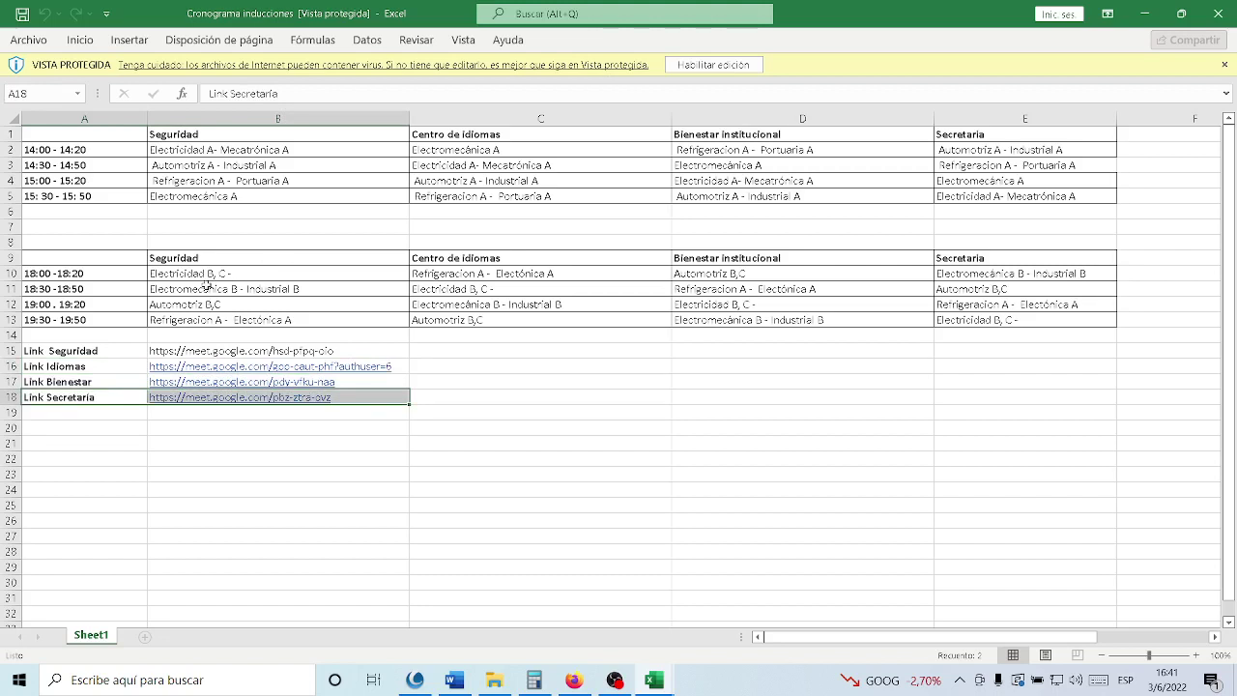
Look up the Refrigeracion A - Electónica A time slot in the evening schedule's Seguridad column
{"action": "left_click_drag", "start_coordinate": [174, 258], "coordinate": [204, 316]}
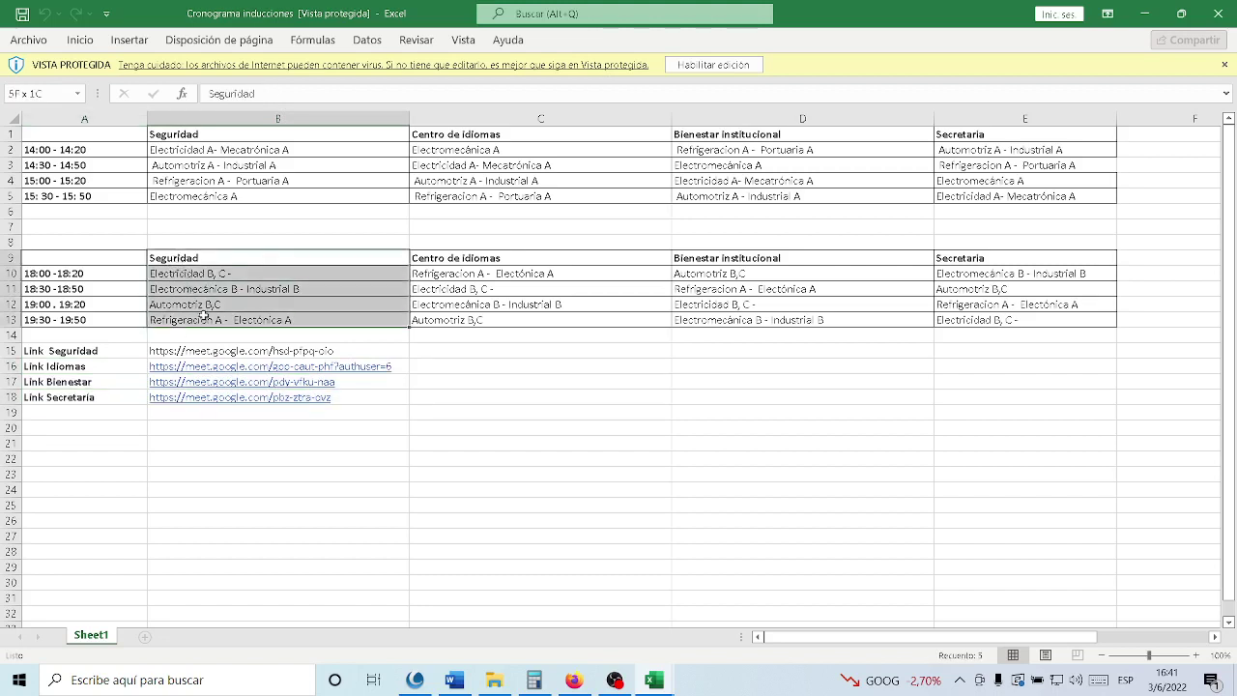
{"action": "left_click", "coordinate": [210, 274]}
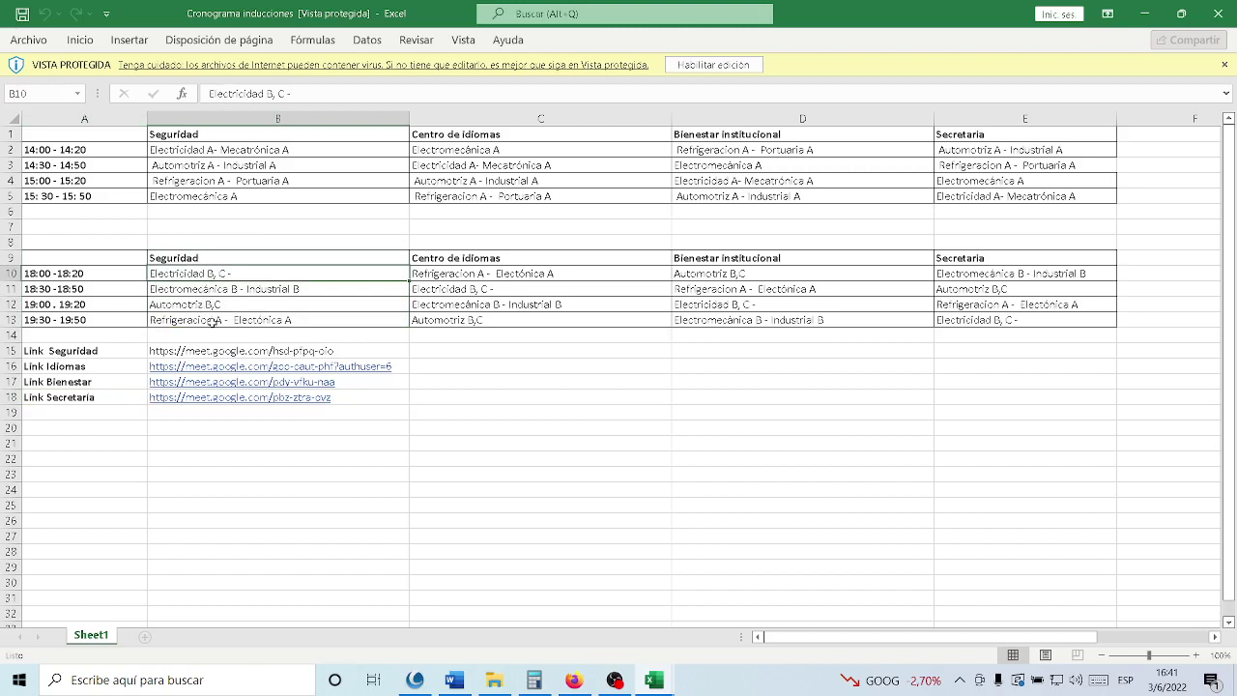
{"action": "left_click", "coordinate": [212, 321]}
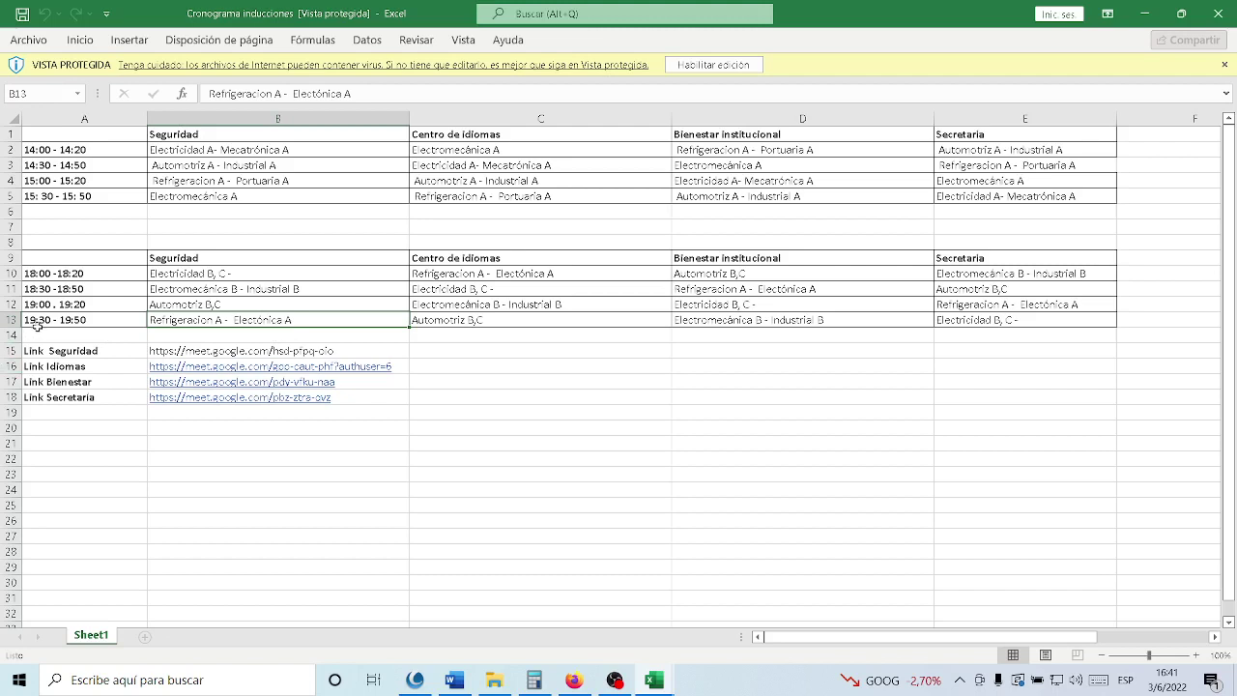
{"action": "left_click_drag", "start_coordinate": [43, 324], "coordinate": [179, 325]}
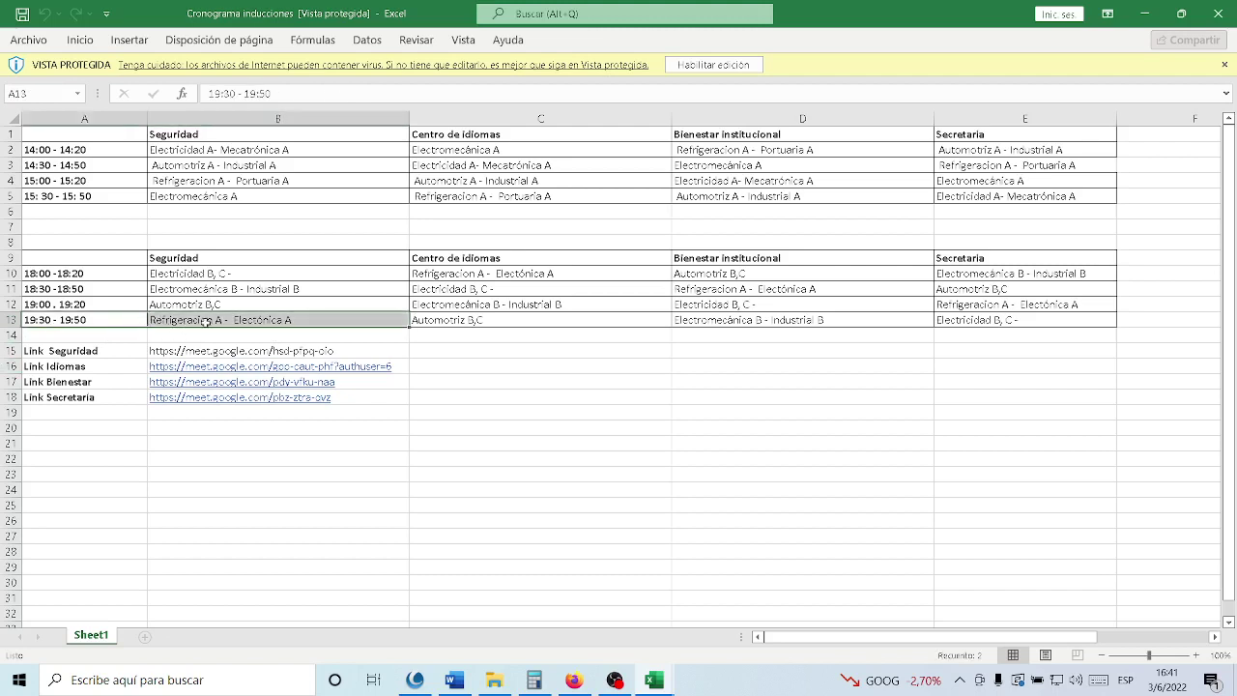
Select the Link Seguridad address cell and enable editing of the protected workbook
{"action": "left_click", "coordinate": [92, 354]}
{"action": "left_click", "coordinate": [179, 350]}
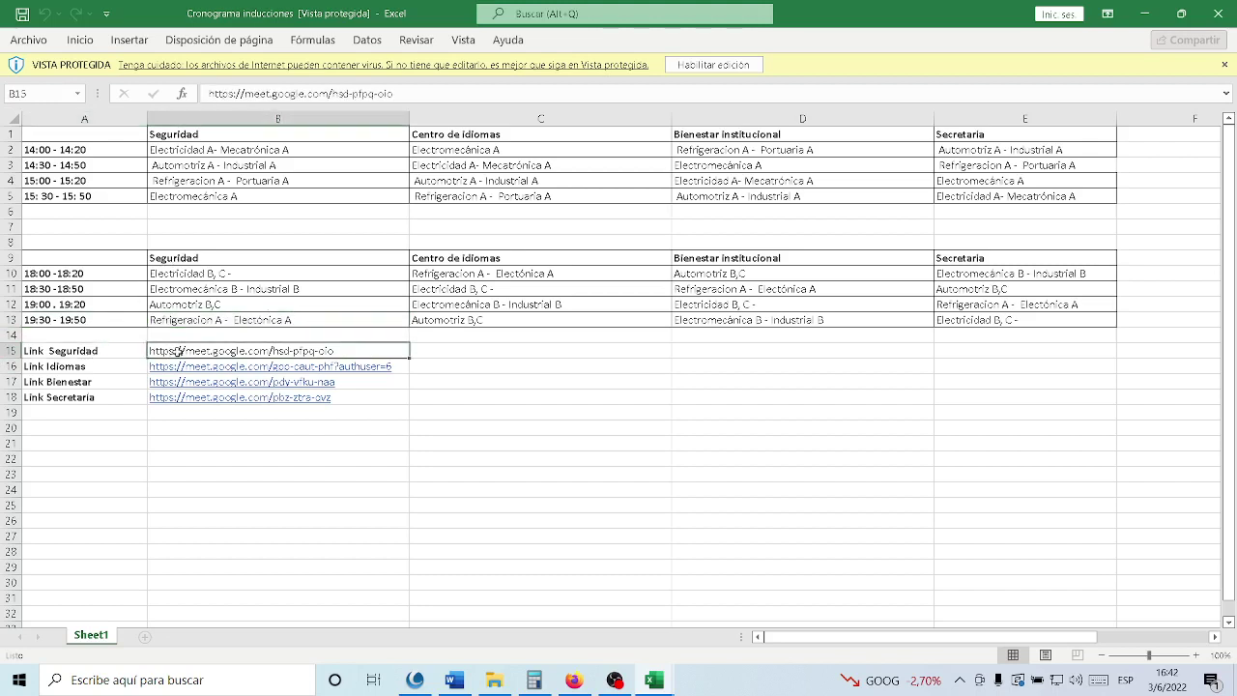
{"action": "right_click", "coordinate": [179, 351]}
{"action": "left_click", "coordinate": [390, 93]}
{"action": "left_click", "coordinate": [382, 94]}
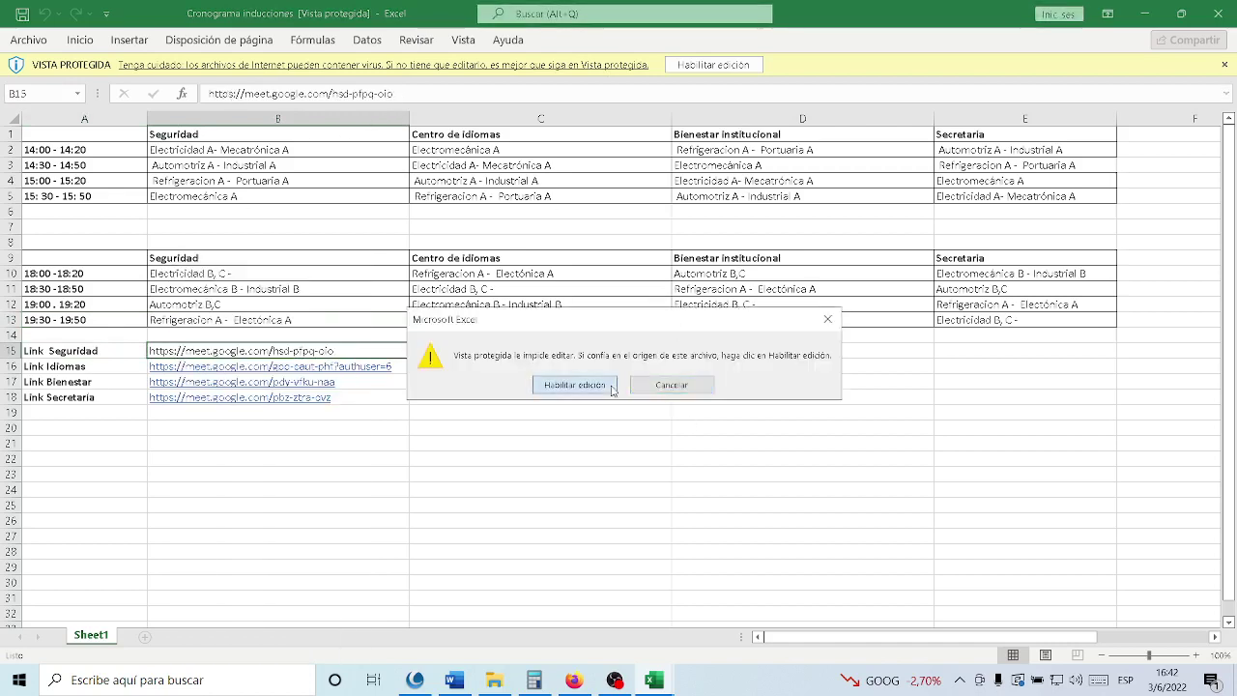
{"action": "left_click", "coordinate": [574, 385]}
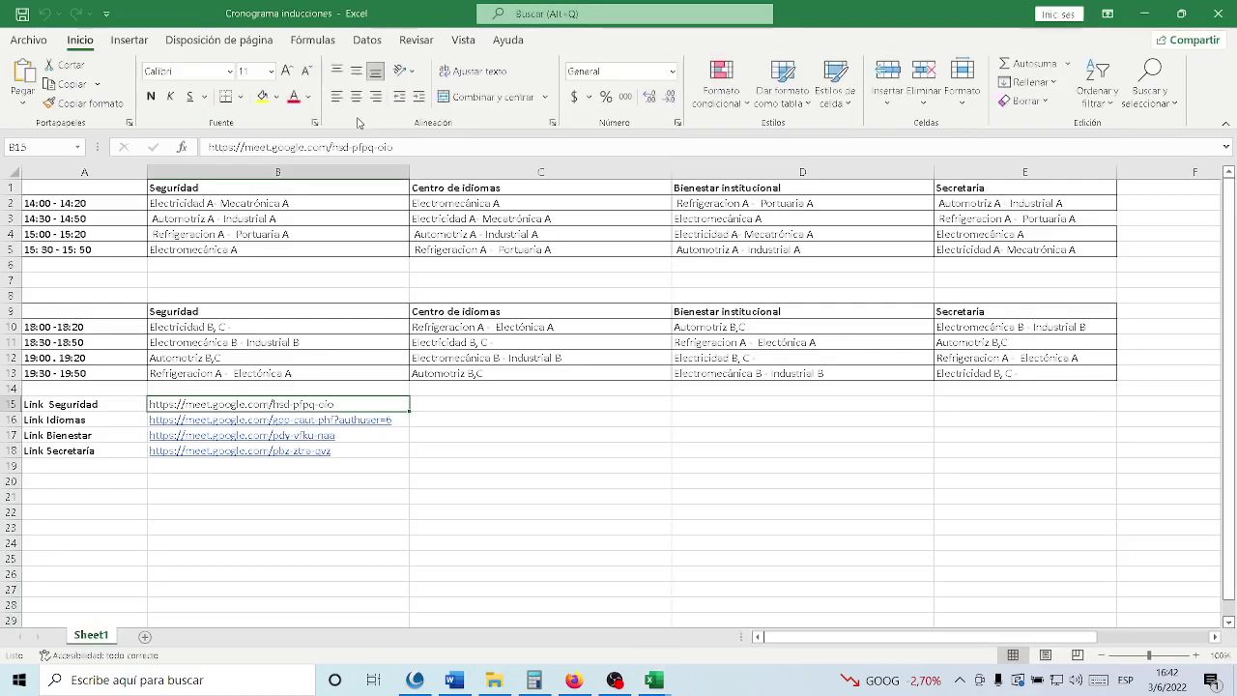
Copy the complete Link Seguridad address from cell B15
{"action": "triple_click", "coordinate": [342, 147]}
{"action": "right_click", "coordinate": [342, 147]}
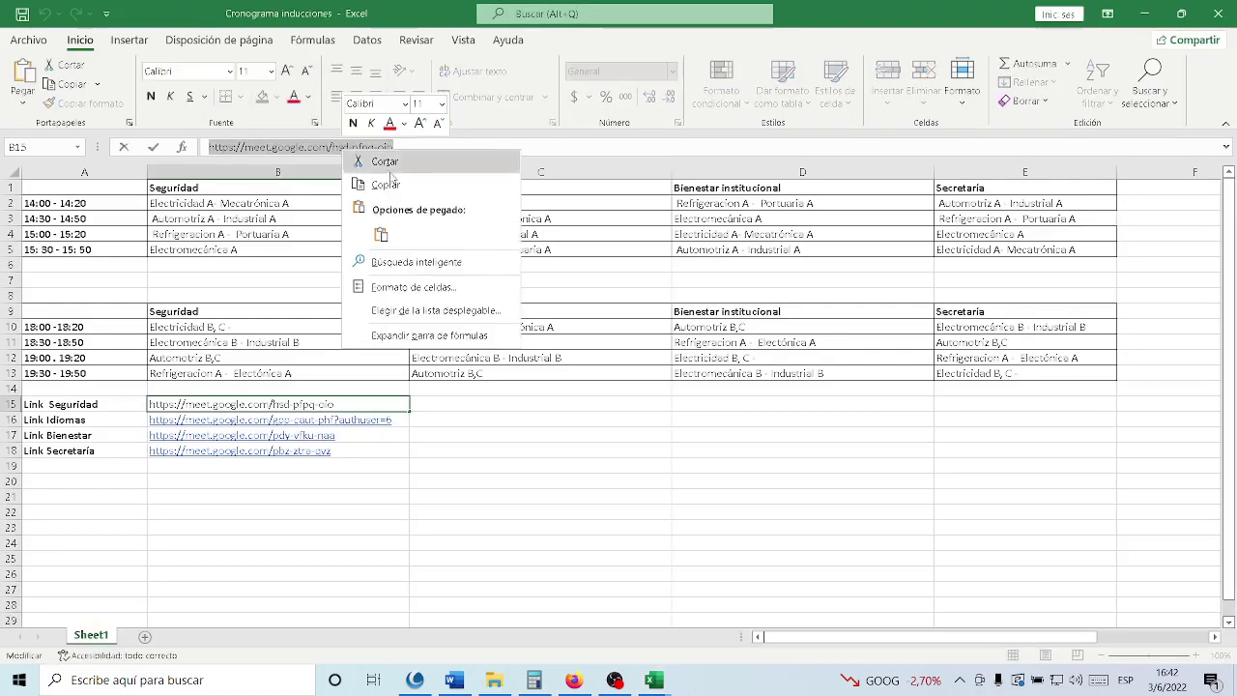
{"action": "left_click", "coordinate": [396, 185]}
Switch to Firefox and open the copied meeting link in a new tab
{"action": "left_click", "coordinate": [574, 680]}
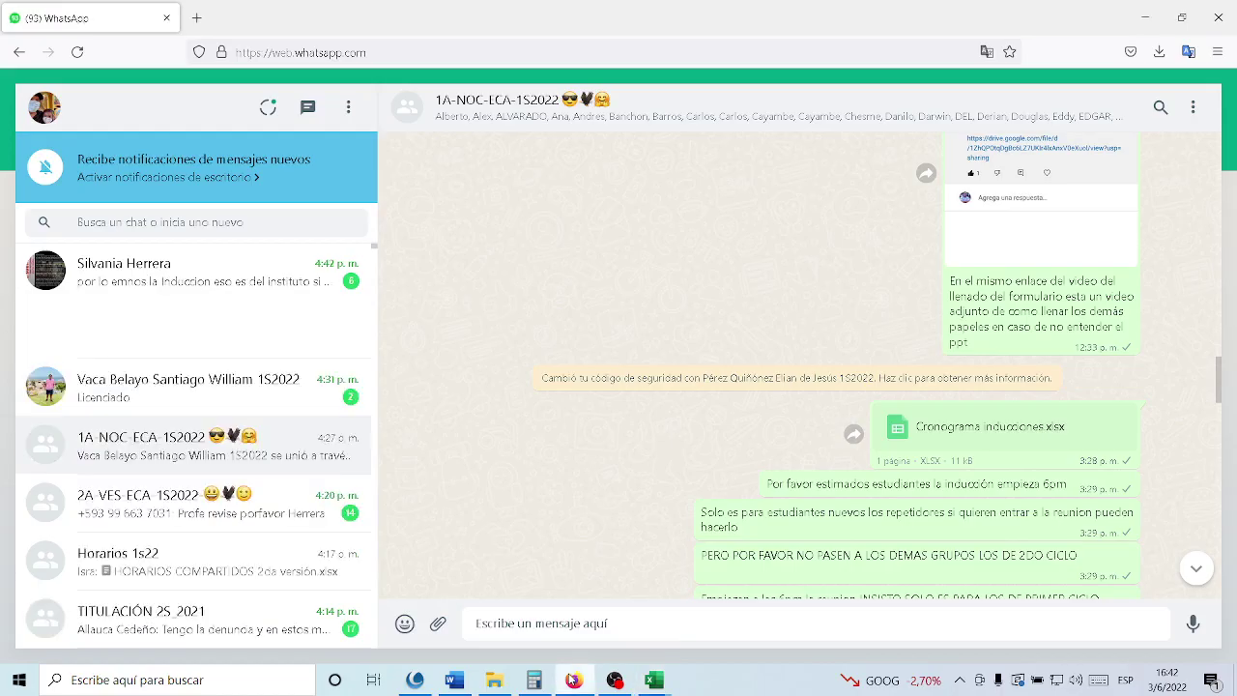
{"action": "left_click", "coordinate": [196, 16]}
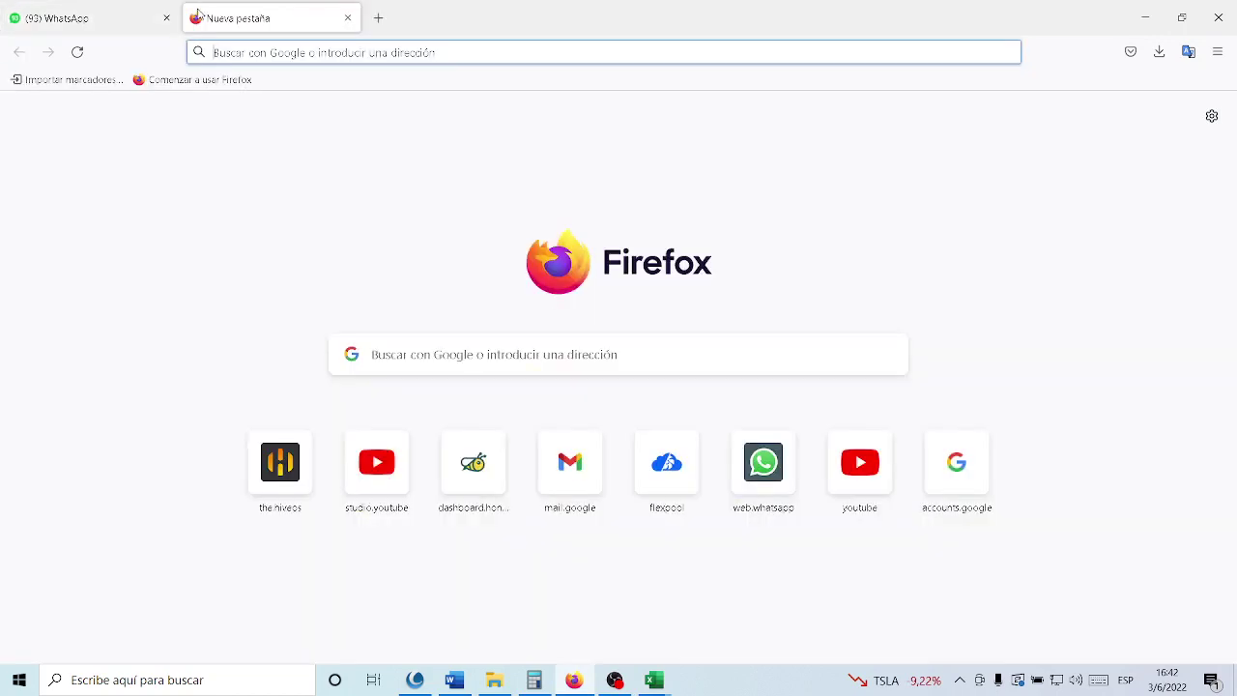
{"action": "left_click", "coordinate": [280, 54]}
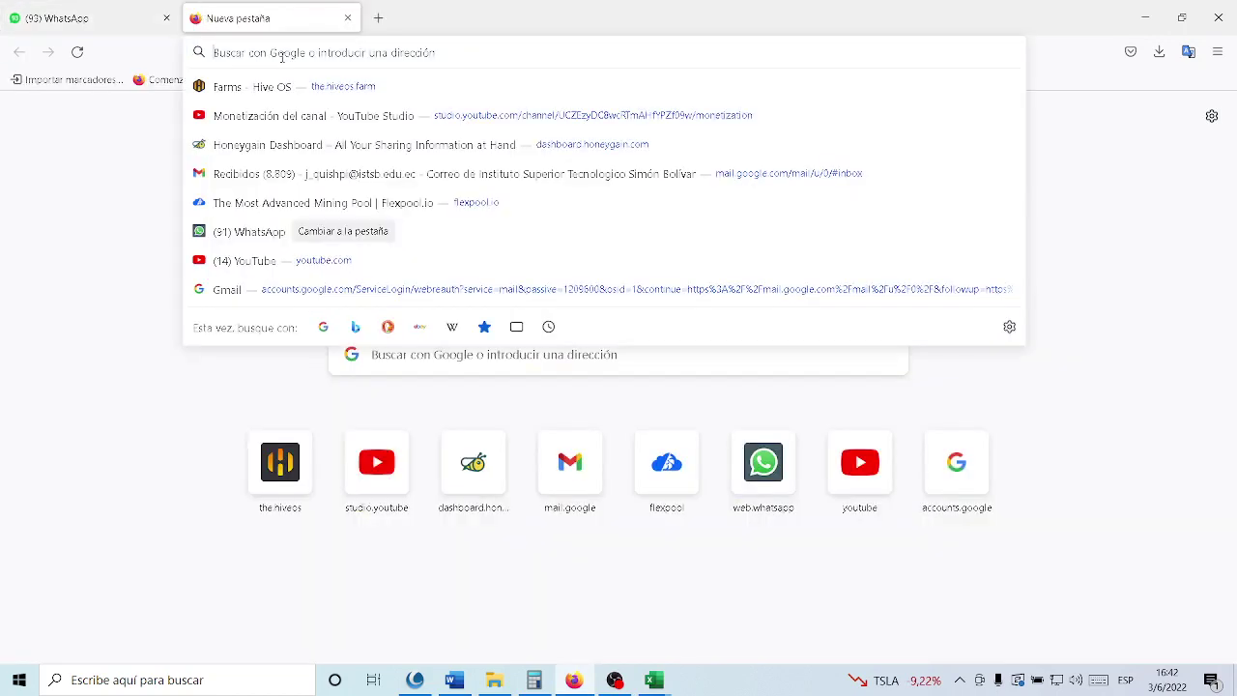
{"action": "key", "text": "ctrl+v"}
{"action": "key", "text": "Return"}
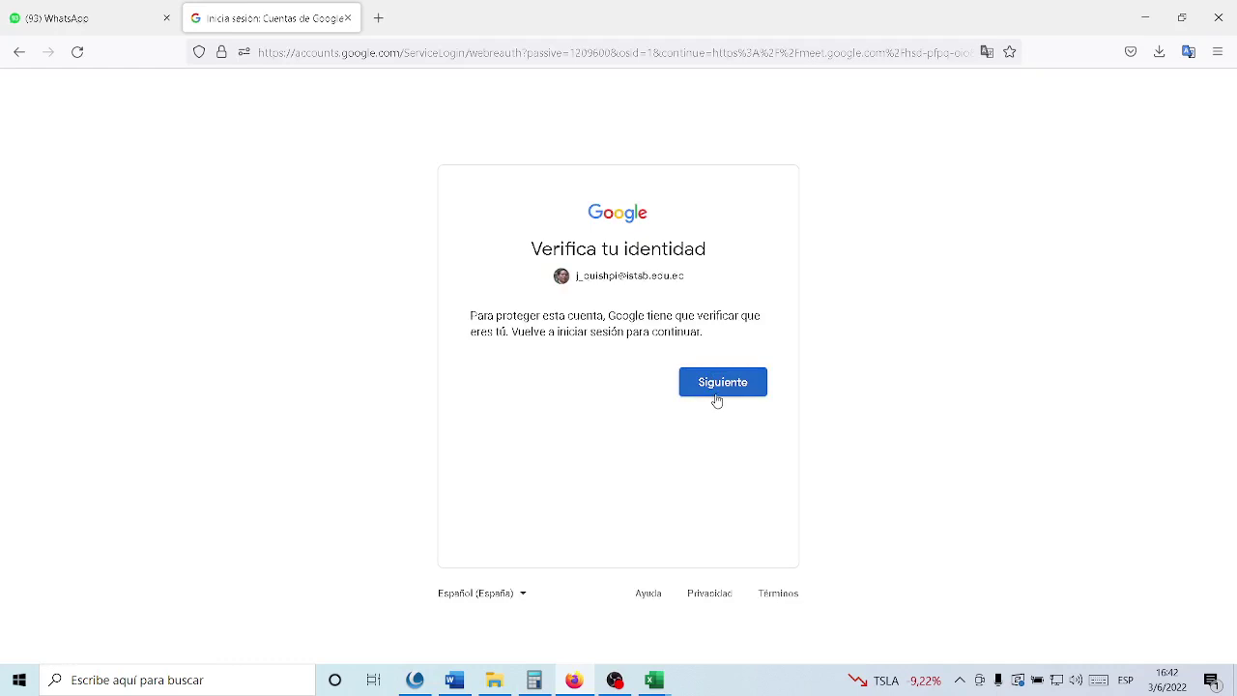
Verify the Google account's identity with the account password, and turn off the camera and microphone before joining the meeting
{"action": "left_click", "coordinate": [716, 394]}
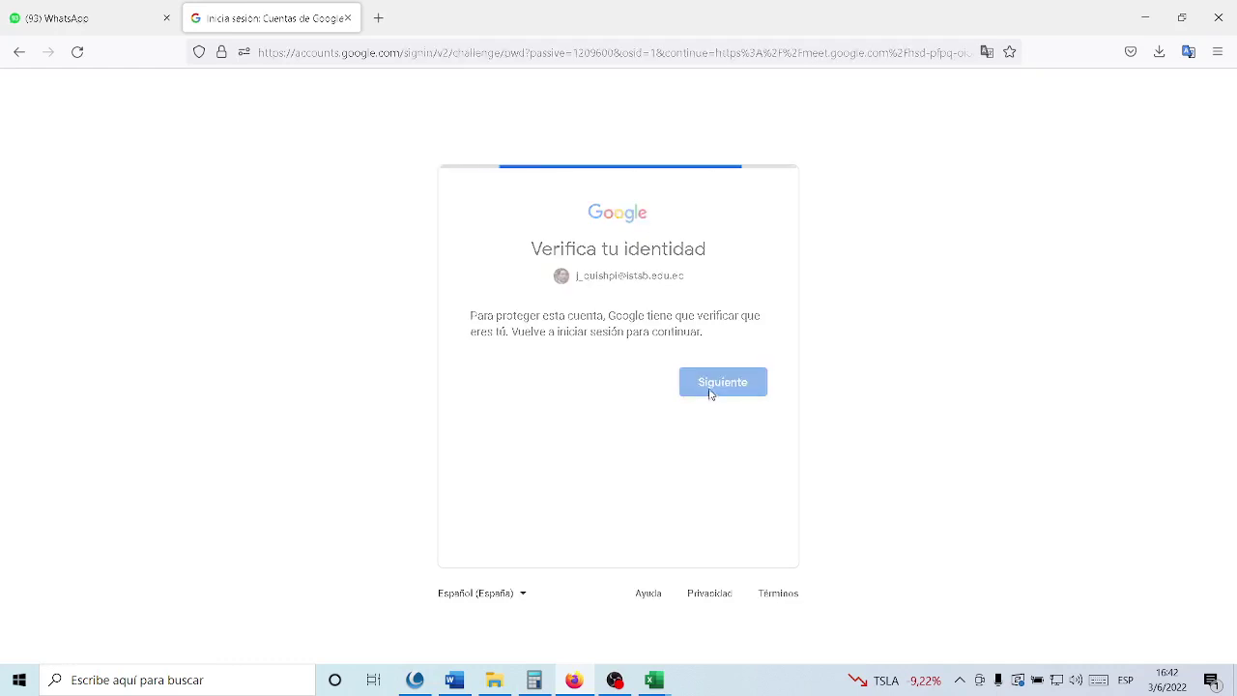
{"action": "left_click", "coordinate": [758, 478]}
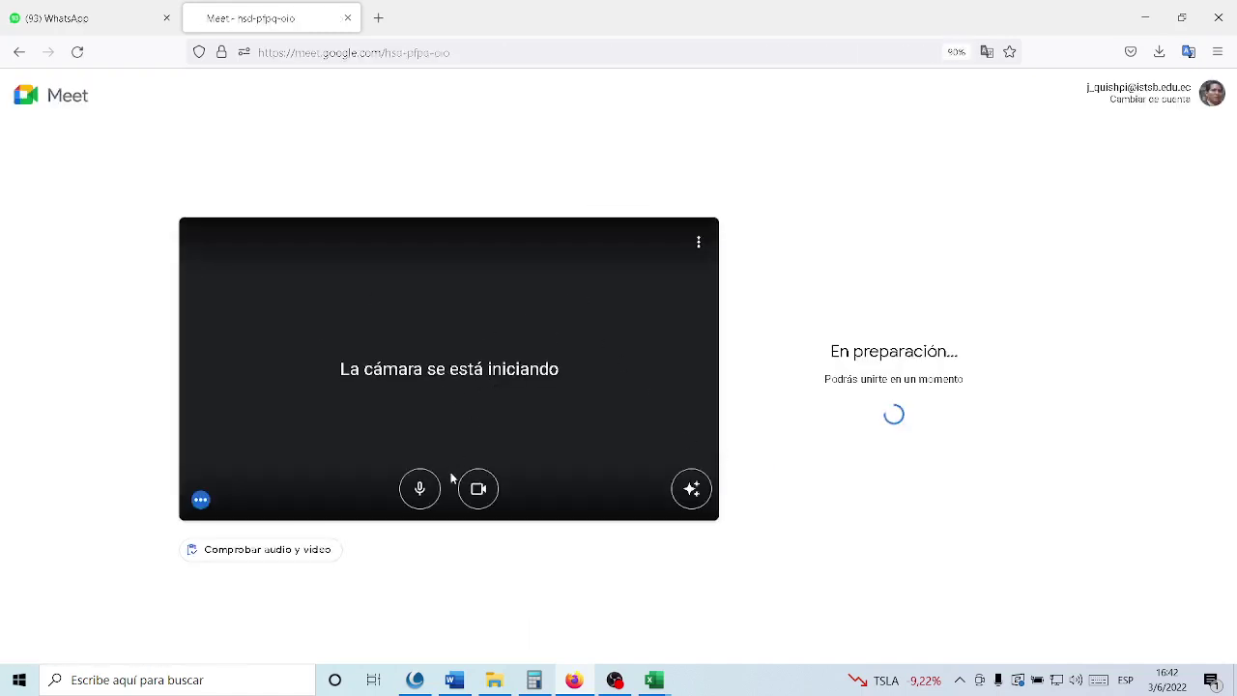
{"action": "left_click", "coordinate": [476, 491]}
{"action": "left_click", "coordinate": [436, 497]}
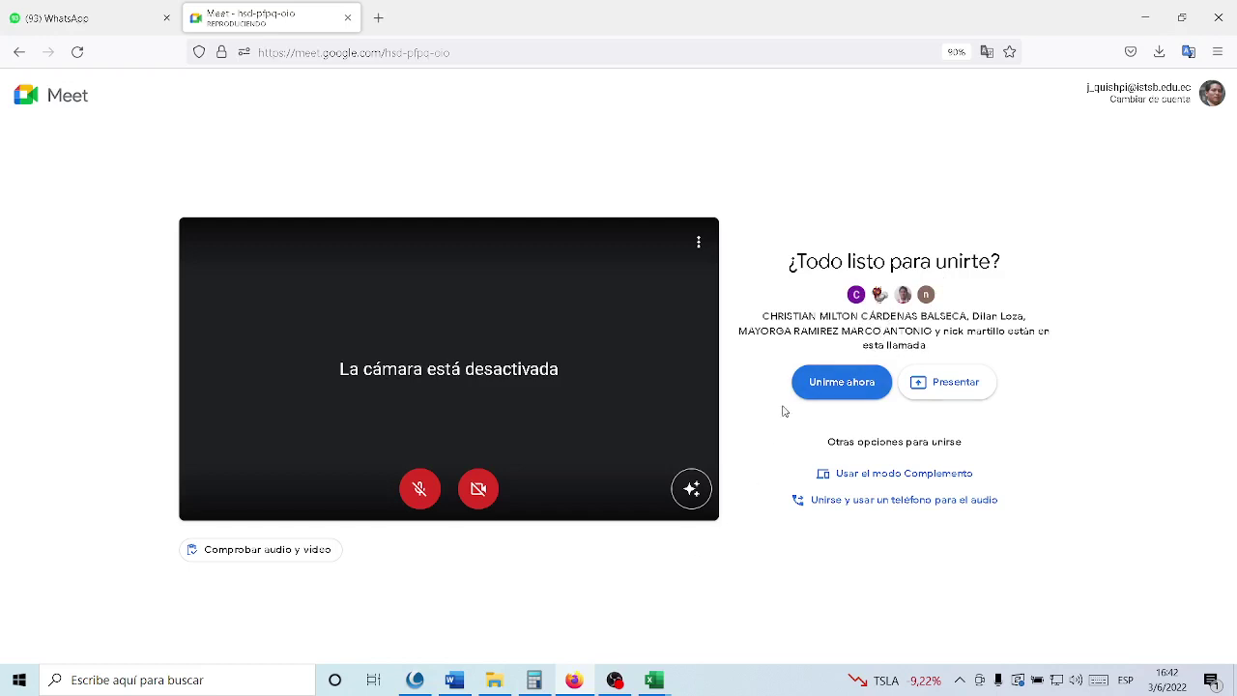
Switch back to the Cronograma inducciones workbook in Excel
{"action": "mouse_move", "coordinate": [654, 679]}
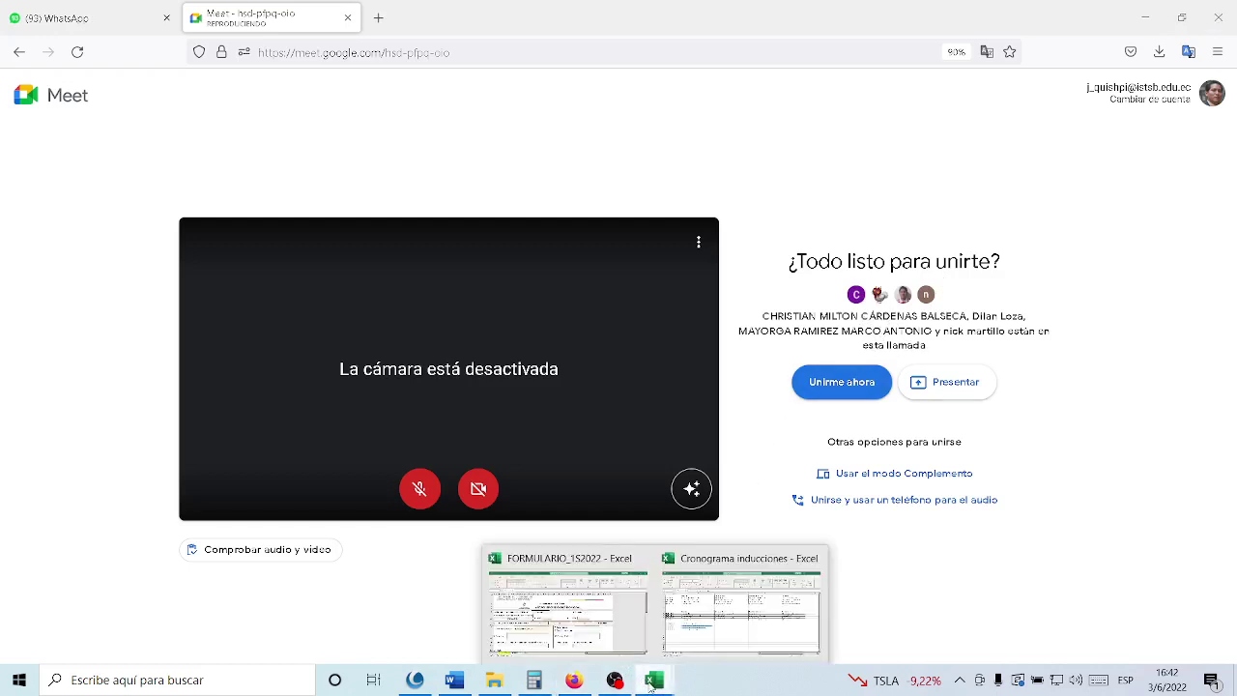
{"action": "left_click", "coordinate": [610, 649]}
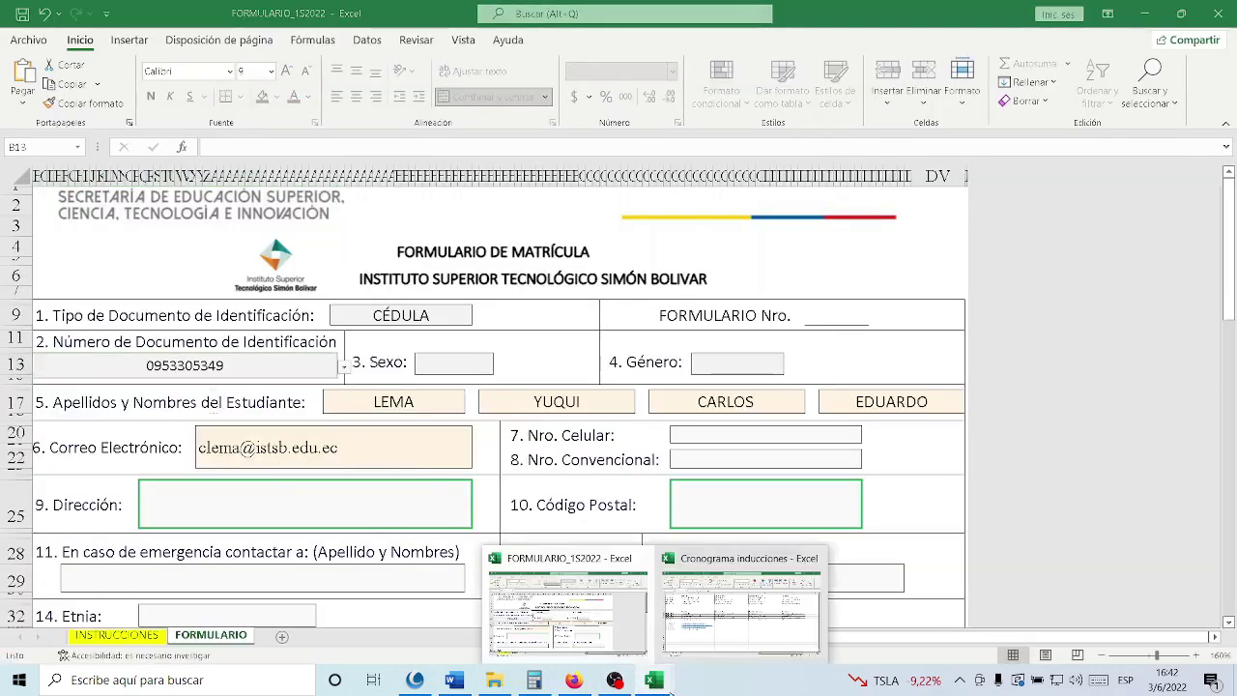
{"action": "mouse_move", "coordinate": [657, 676]}
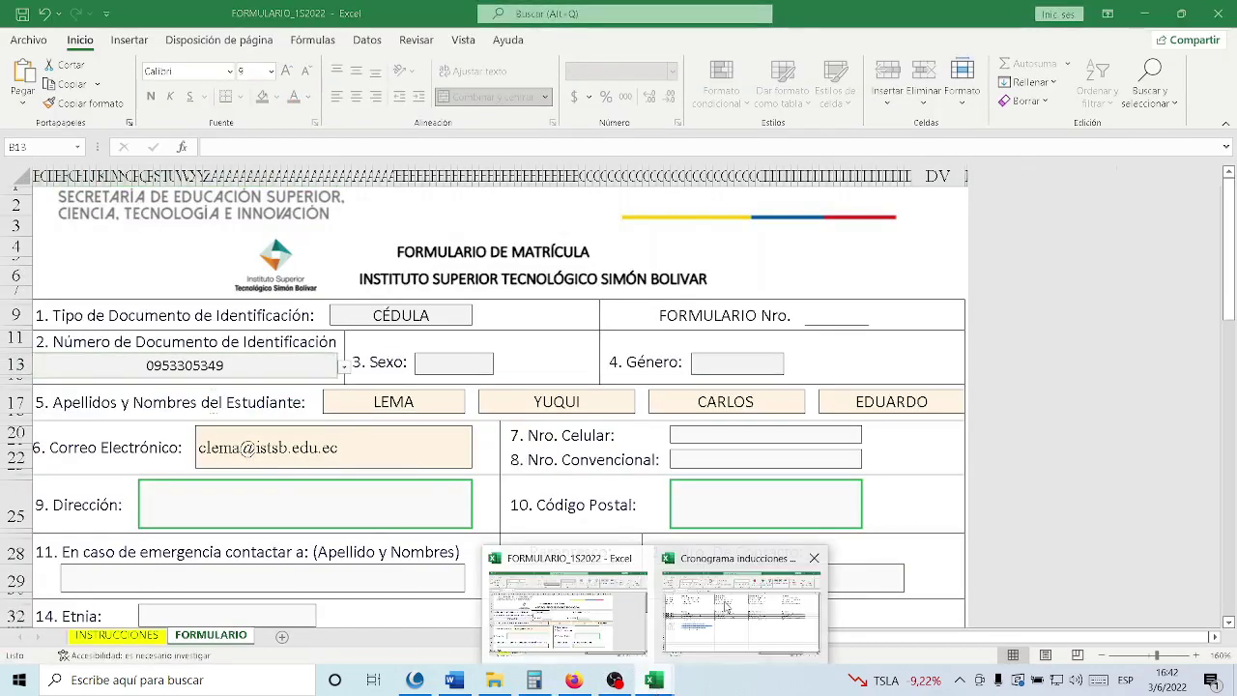
{"action": "left_click", "coordinate": [728, 607]}
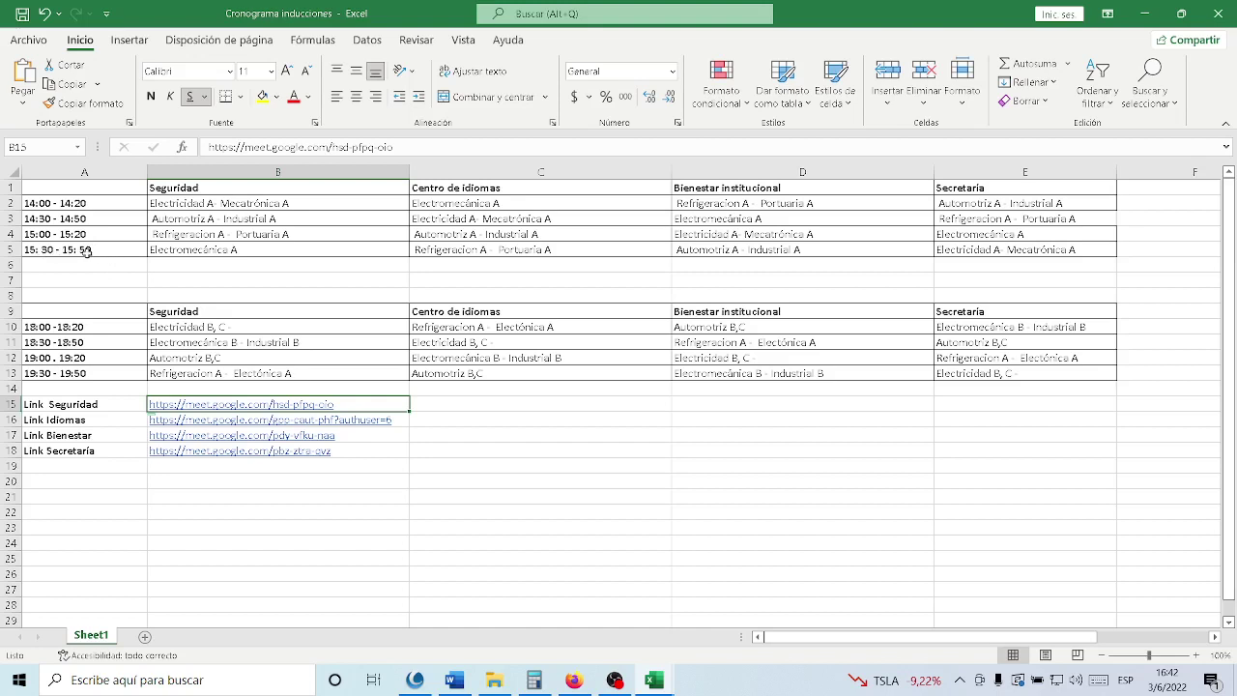
Examine the afternoon slots and match the evening Refrigeracion A - Electónica A slots to the Seguridad, Idiomas, Bienestar and Secretaría links
{"action": "left_click_drag", "start_coordinate": [104, 207], "coordinate": [300, 253]}
{"action": "left_click", "coordinate": [300, 246]}
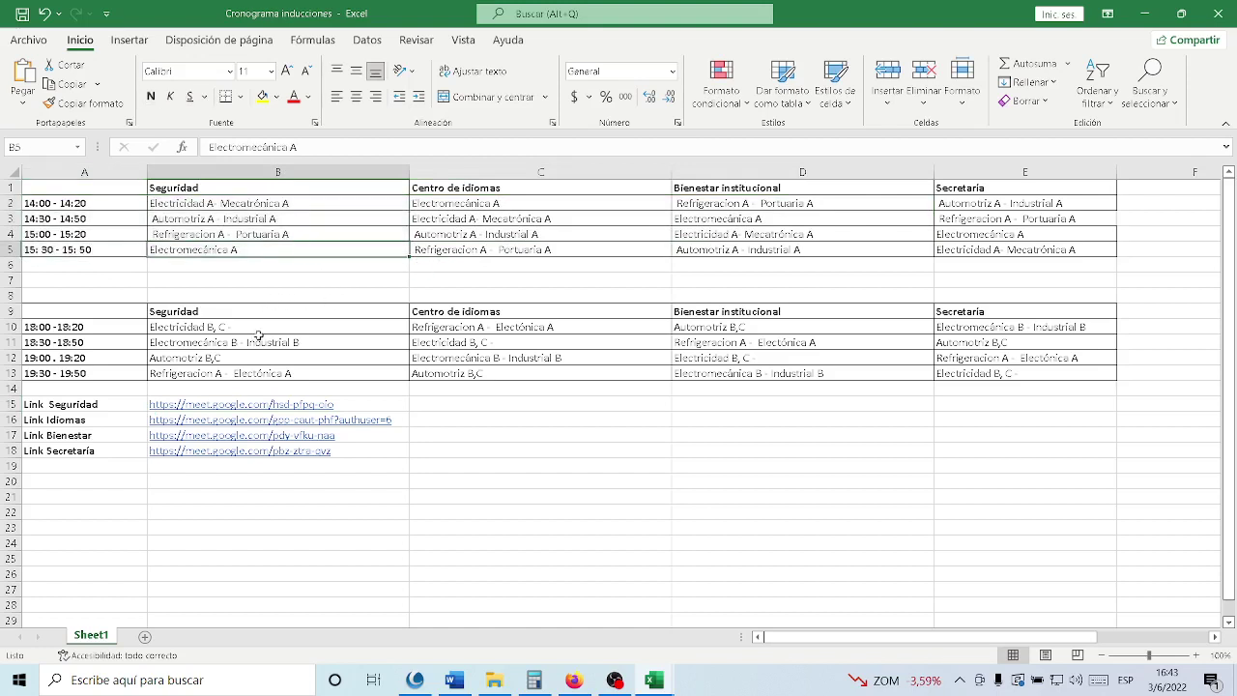
{"action": "left_click", "coordinate": [97, 406]}
{"action": "left_click_drag", "start_coordinate": [148, 401], "coordinate": [166, 402]}
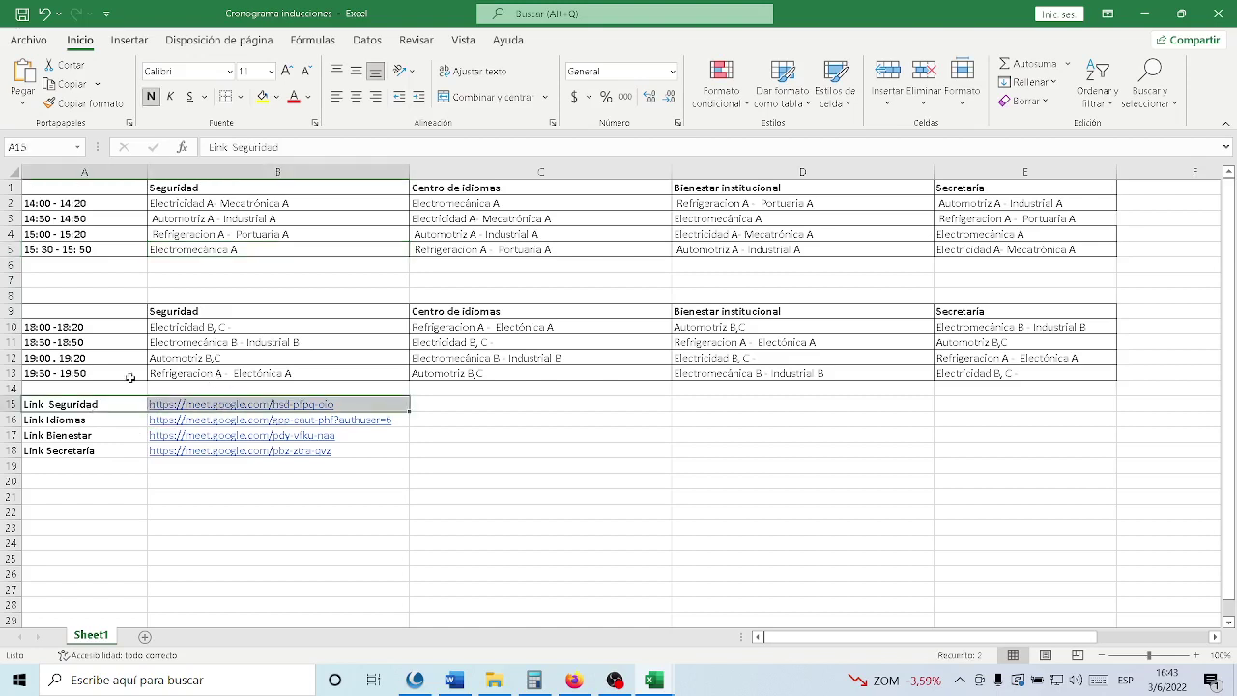
{"action": "left_click_drag", "start_coordinate": [87, 374], "coordinate": [183, 375]}
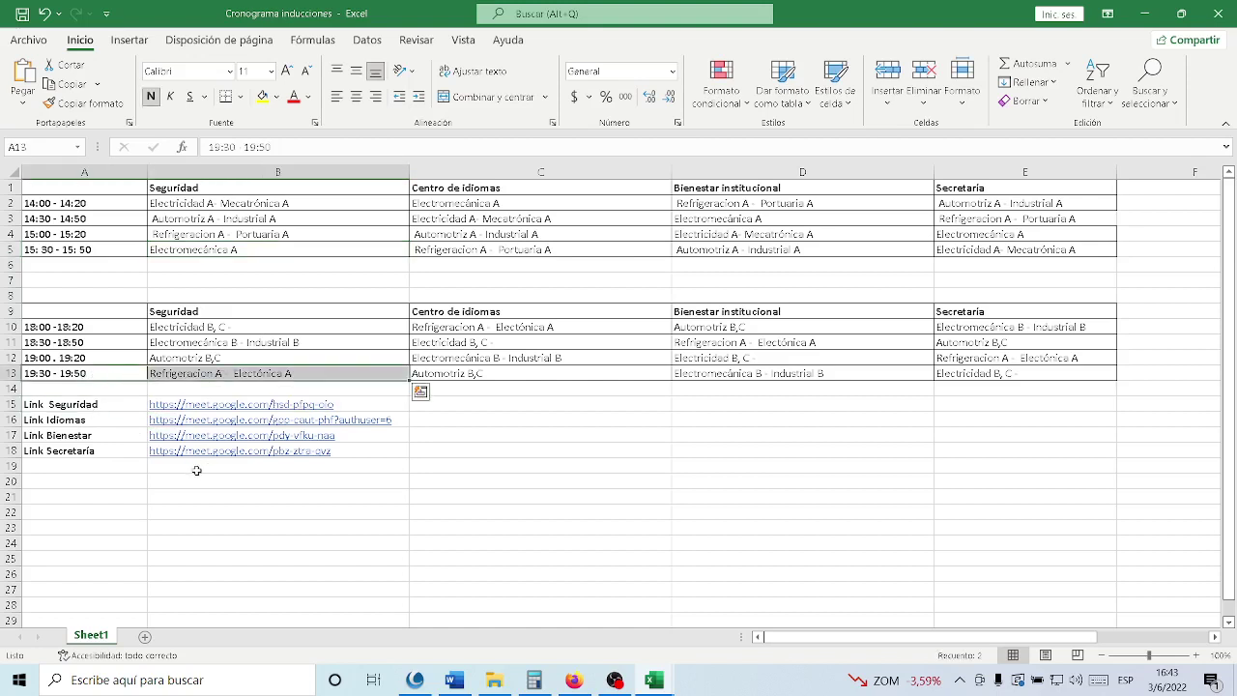
{"action": "left_click_drag", "start_coordinate": [58, 421], "coordinate": [225, 419]}
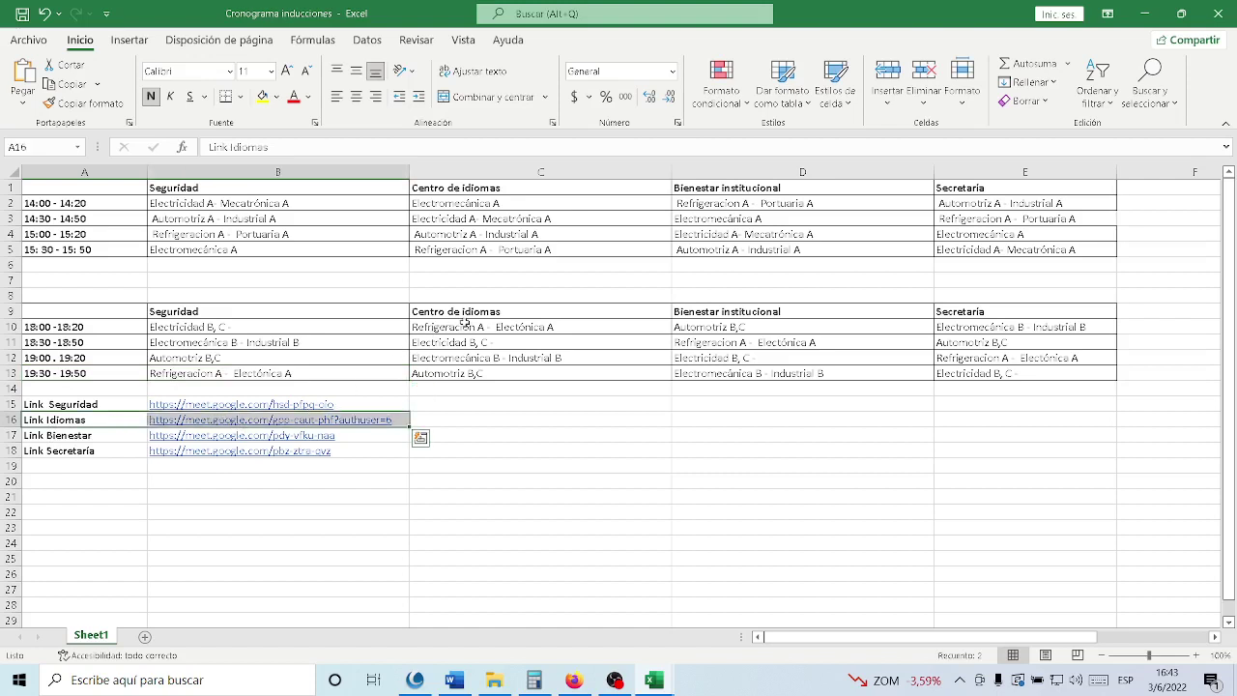
{"action": "left_click_drag", "start_coordinate": [518, 328], "coordinate": [130, 327]}
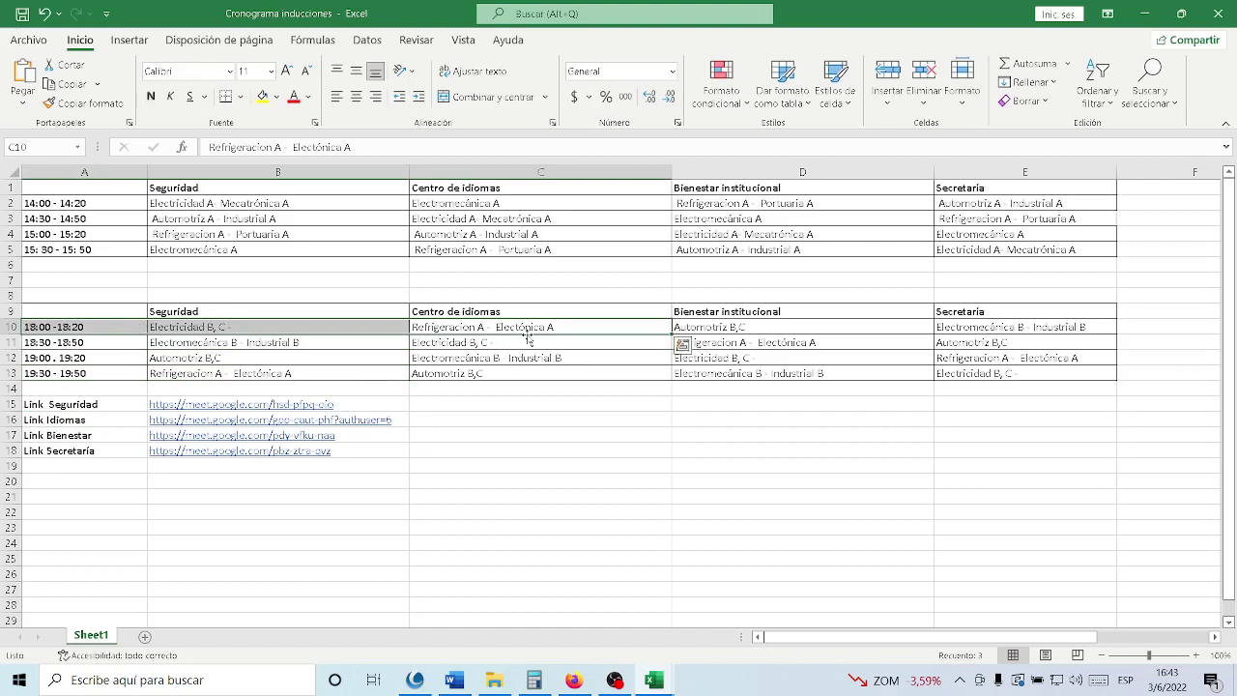
{"action": "left_click_drag", "start_coordinate": [65, 436], "coordinate": [235, 432]}
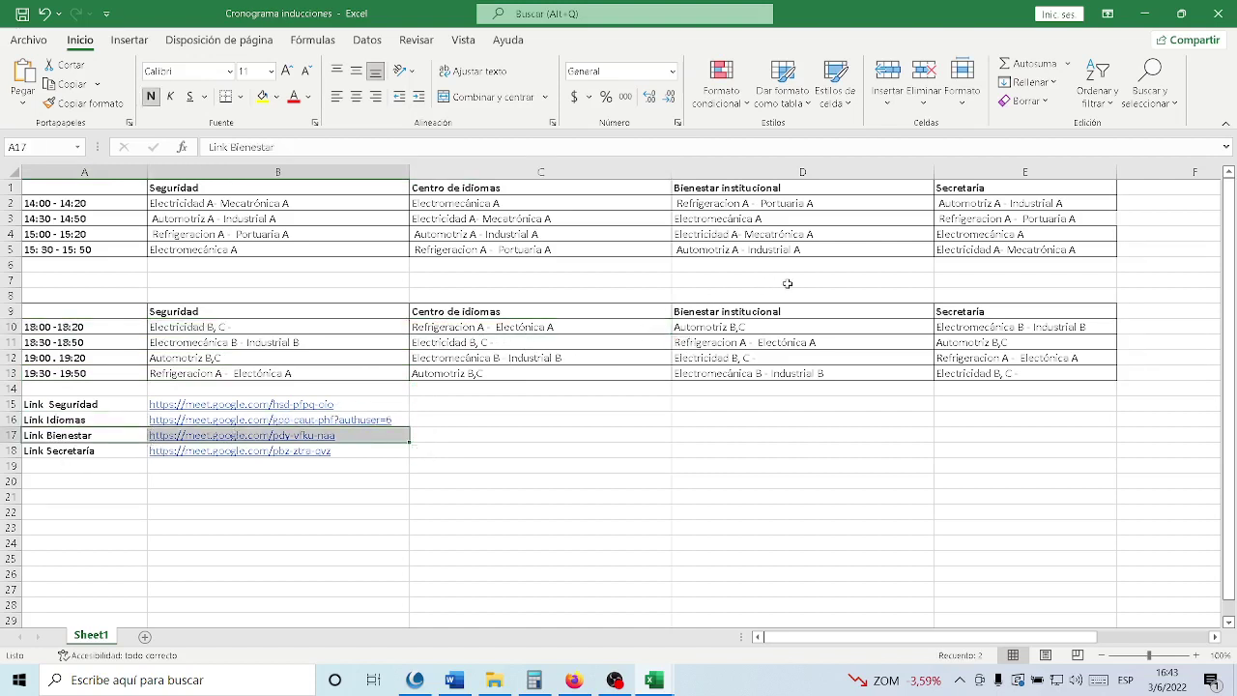
{"action": "left_click_drag", "start_coordinate": [783, 344], "coordinate": [134, 347]}
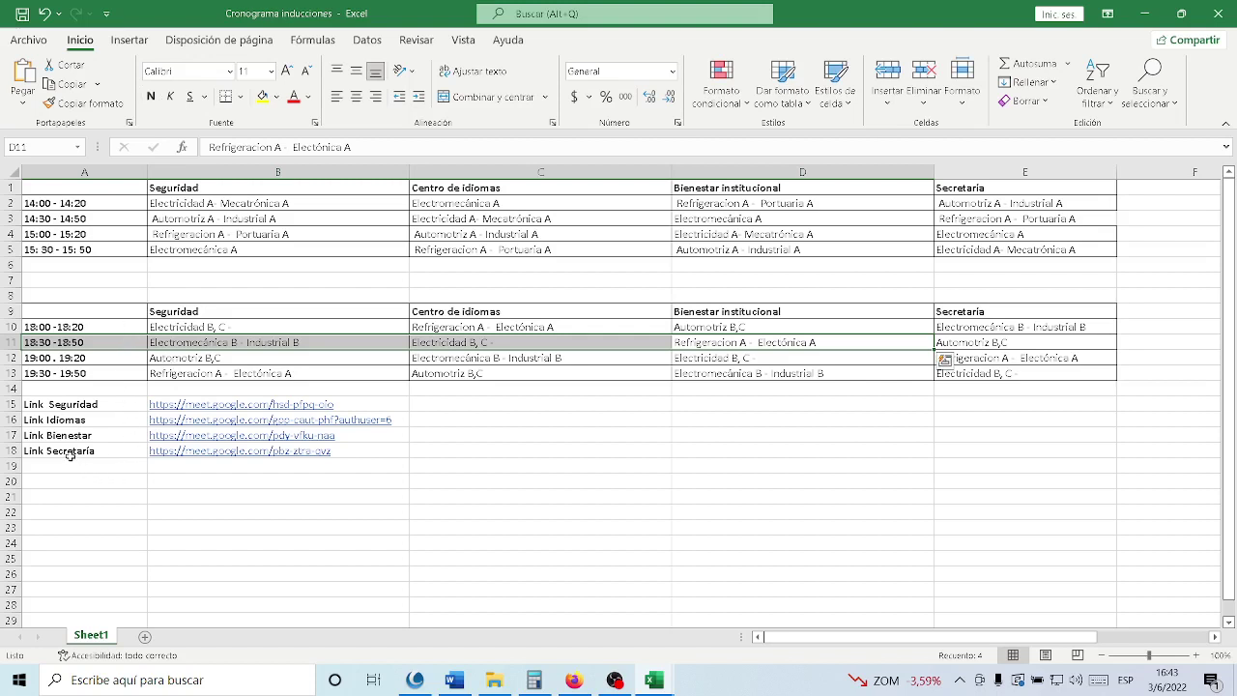
{"action": "left_click_drag", "start_coordinate": [70, 454], "coordinate": [226, 450]}
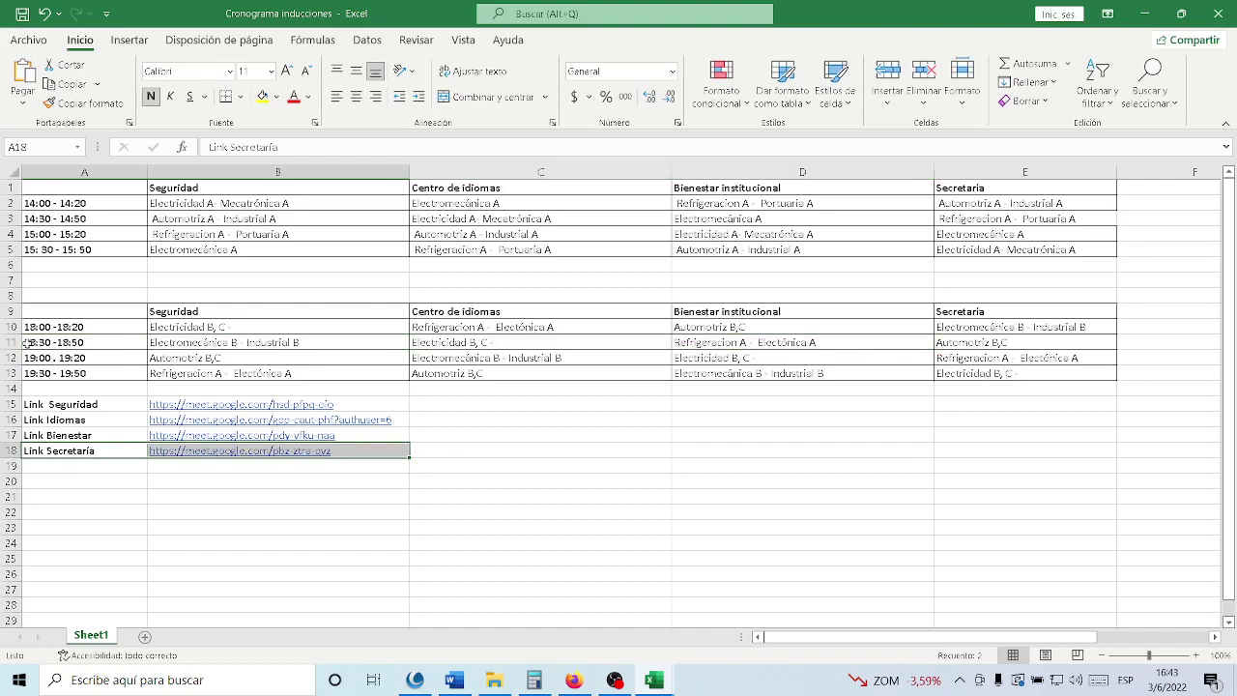
Fill the 18:00 - 18:20 time cell, that row's Centro de idiomas cell and the Link Idiomas label with yellow
{"action": "left_click", "coordinate": [63, 328]}
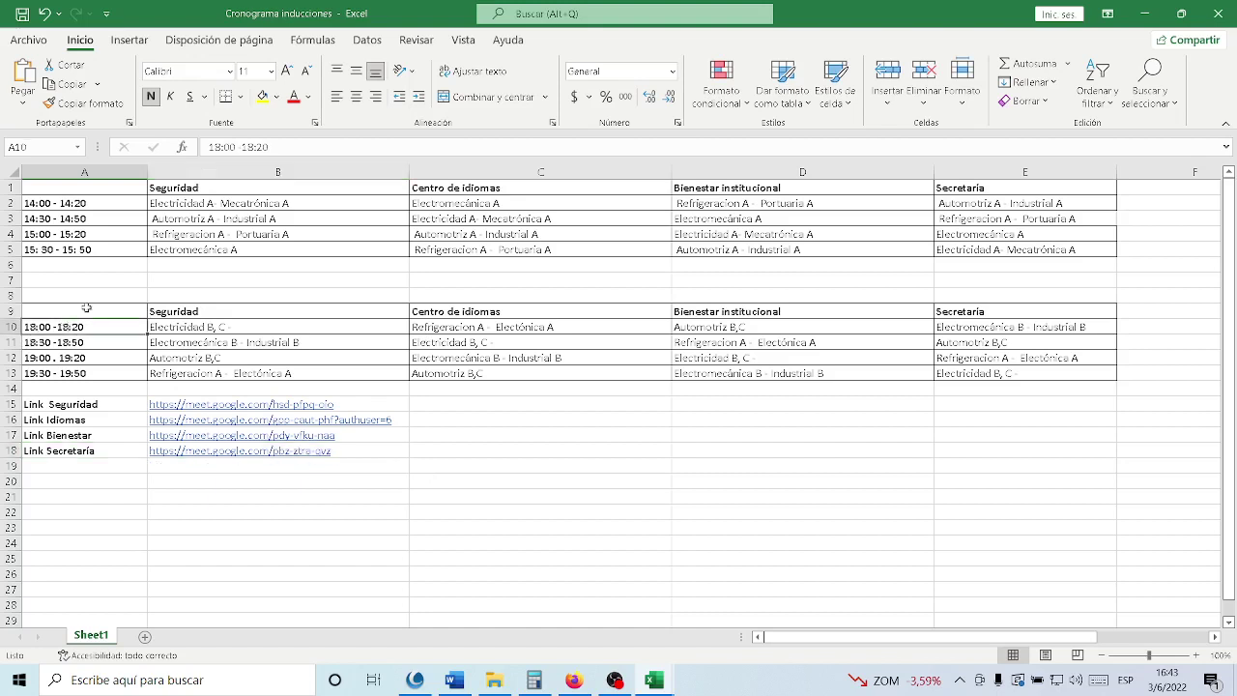
{"action": "left_click", "coordinate": [261, 96]}
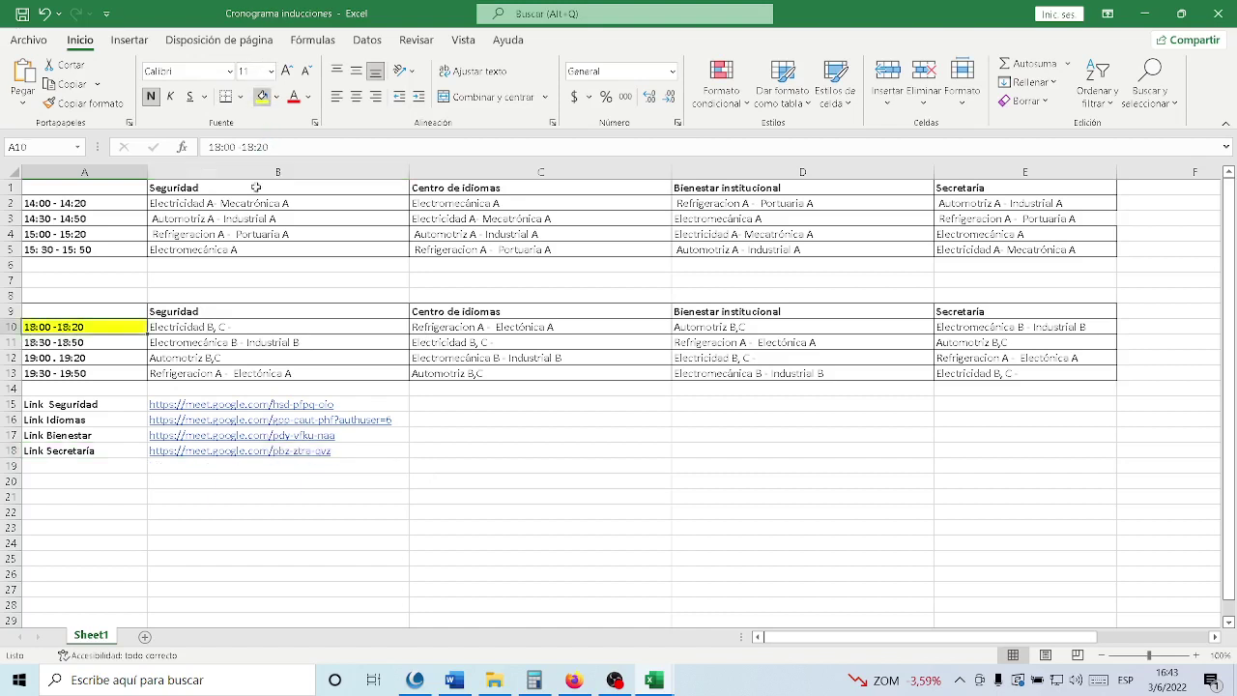
{"action": "left_click", "coordinate": [478, 329]}
{"action": "left_click", "coordinate": [261, 97]}
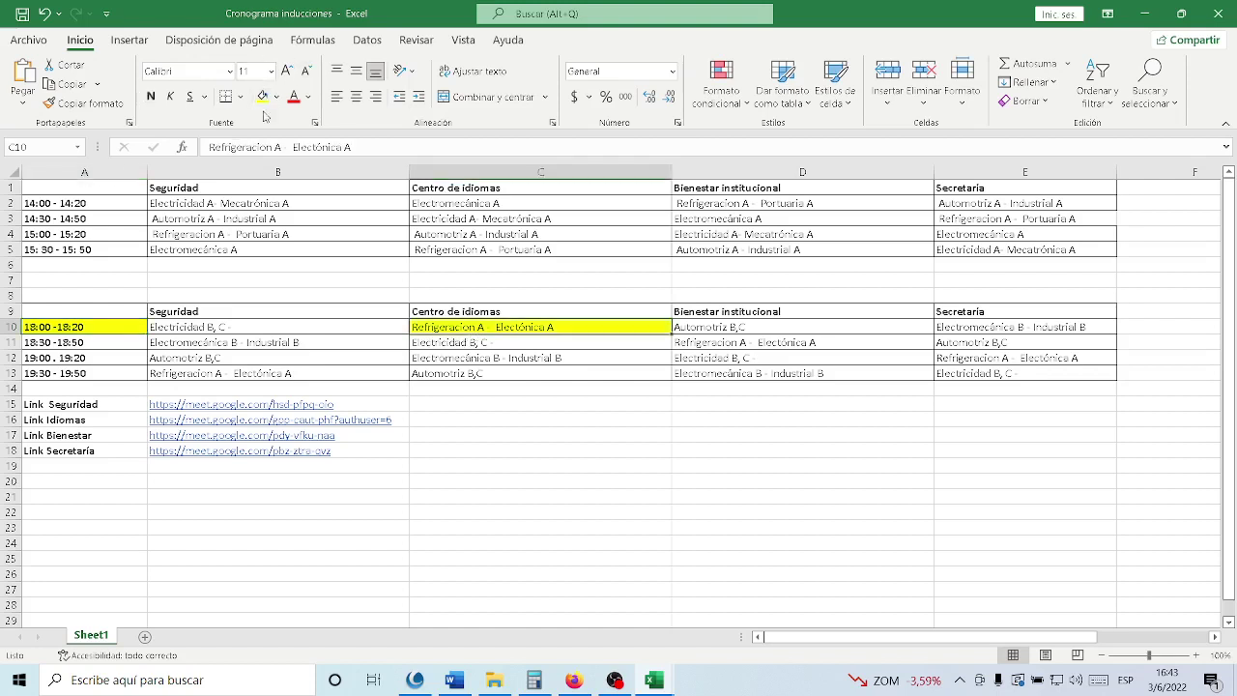
{"action": "left_click", "coordinate": [87, 422]}
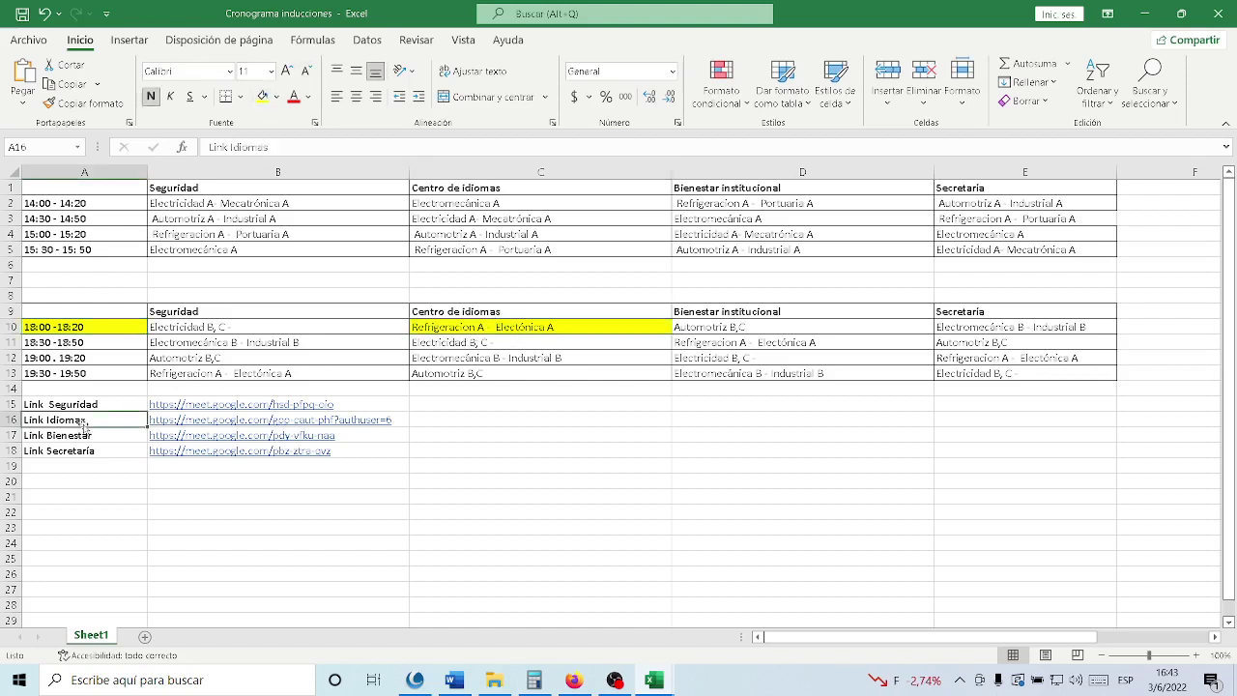
{"action": "left_click", "coordinate": [261, 96]}
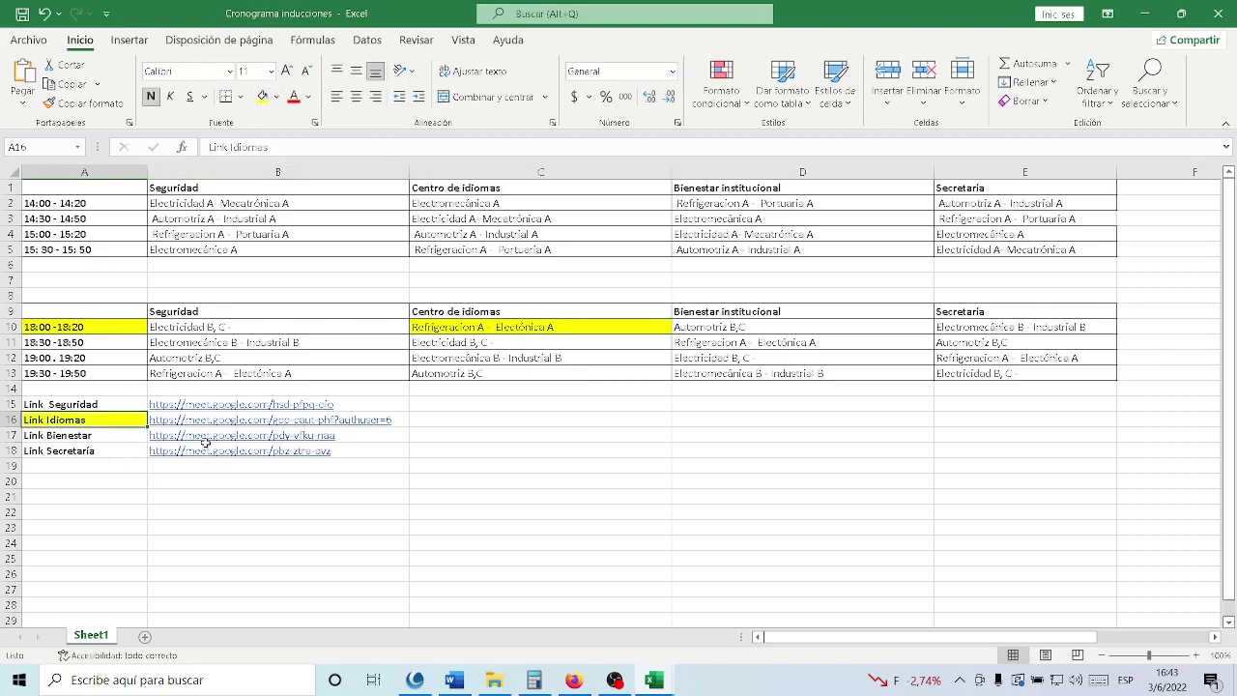
Fill the Link Idiomas address cell B16 with light blue
{"action": "left_click", "coordinate": [206, 425]}
{"action": "left_click", "coordinate": [261, 97]}
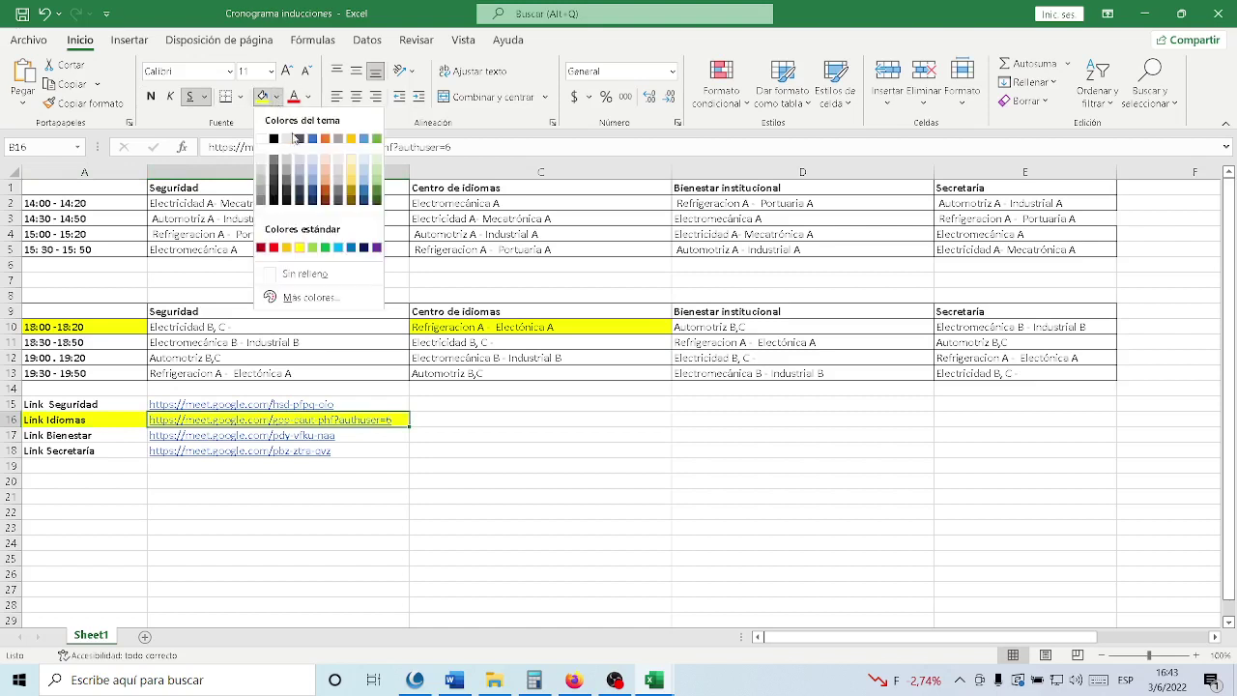
{"action": "left_click", "coordinate": [276, 97]}
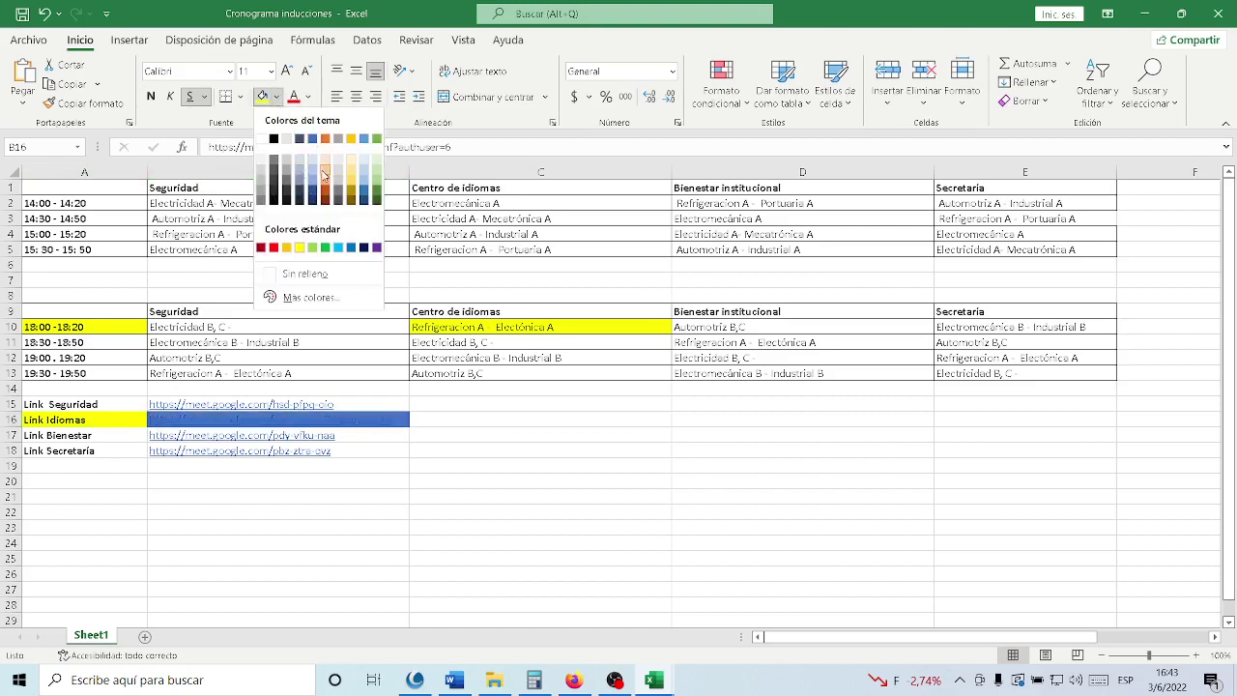
{"action": "left_click", "coordinate": [312, 166]}
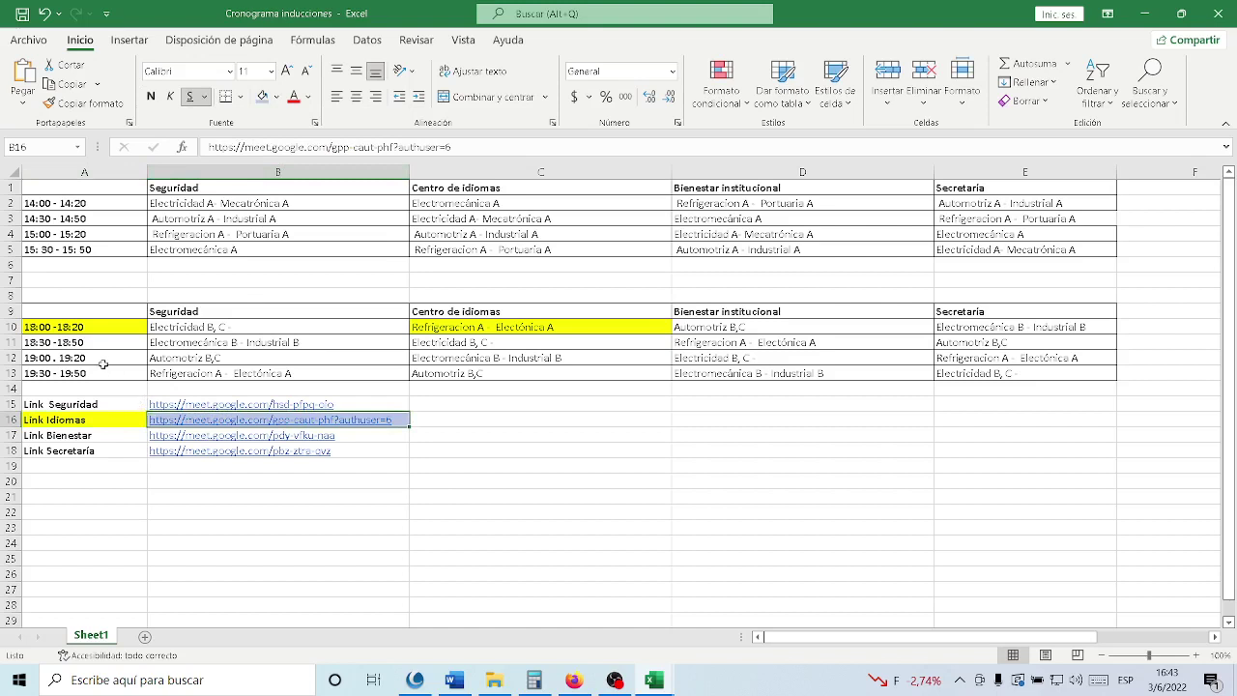
Undo the light blue fill on cell B16, and fill the 18:30 -18:50 time cell and that row's Bienestar institutional cell with light blue
{"action": "key", "text": "ctrl+z"}
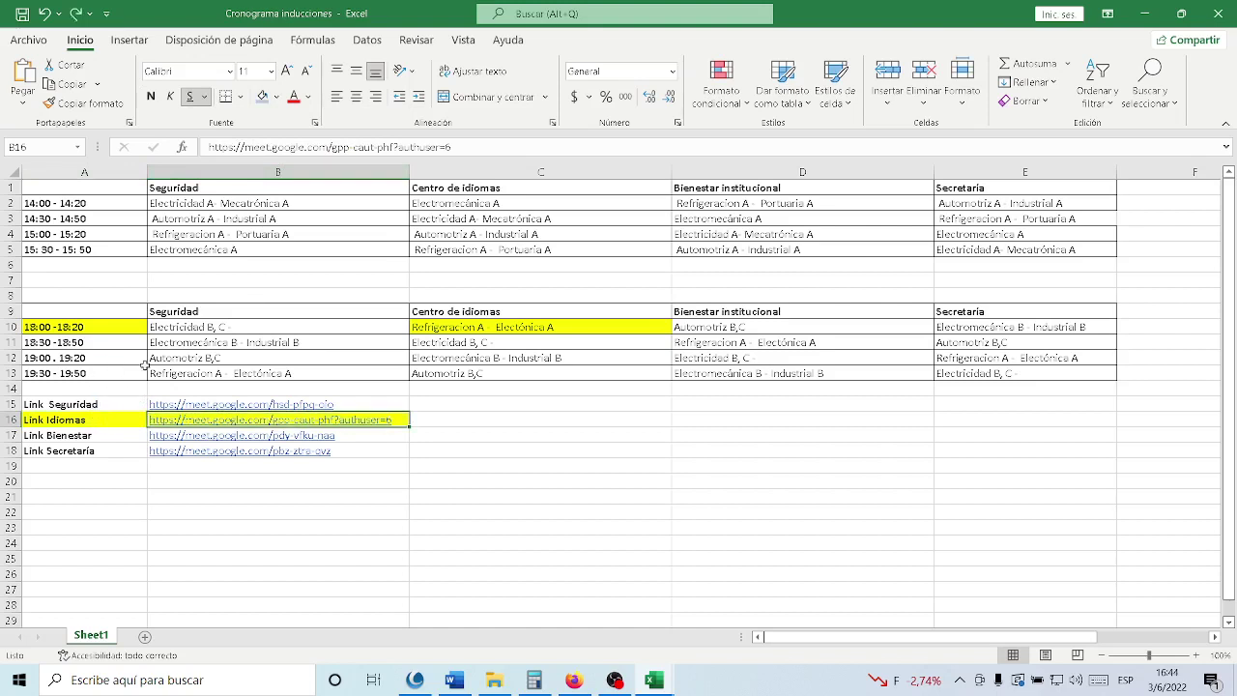
{"action": "left_click", "coordinate": [102, 344]}
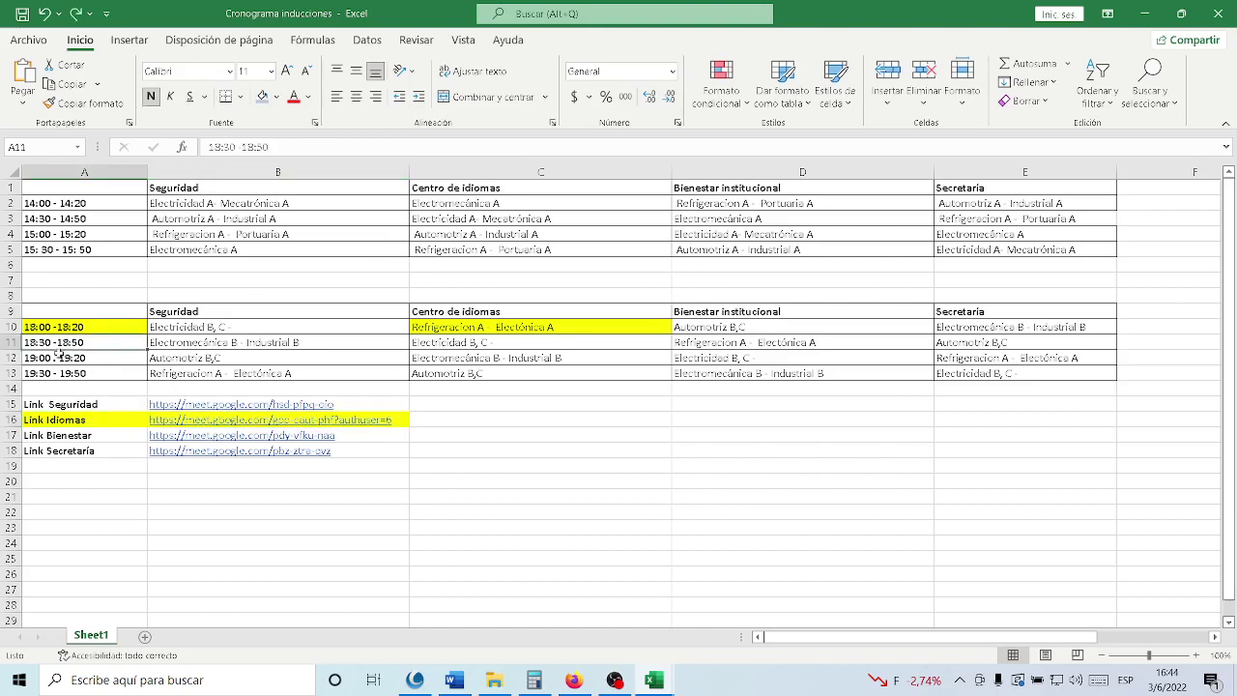
{"action": "left_click", "coordinate": [263, 96]}
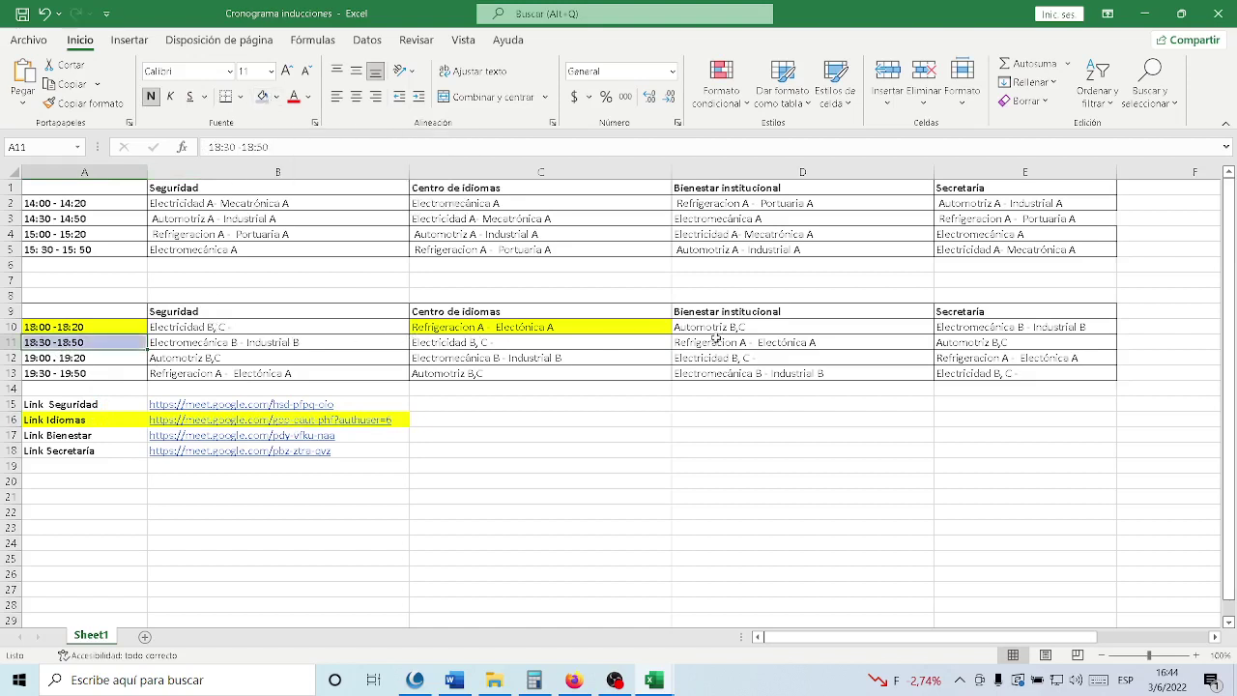
{"action": "left_click", "coordinate": [790, 344]}
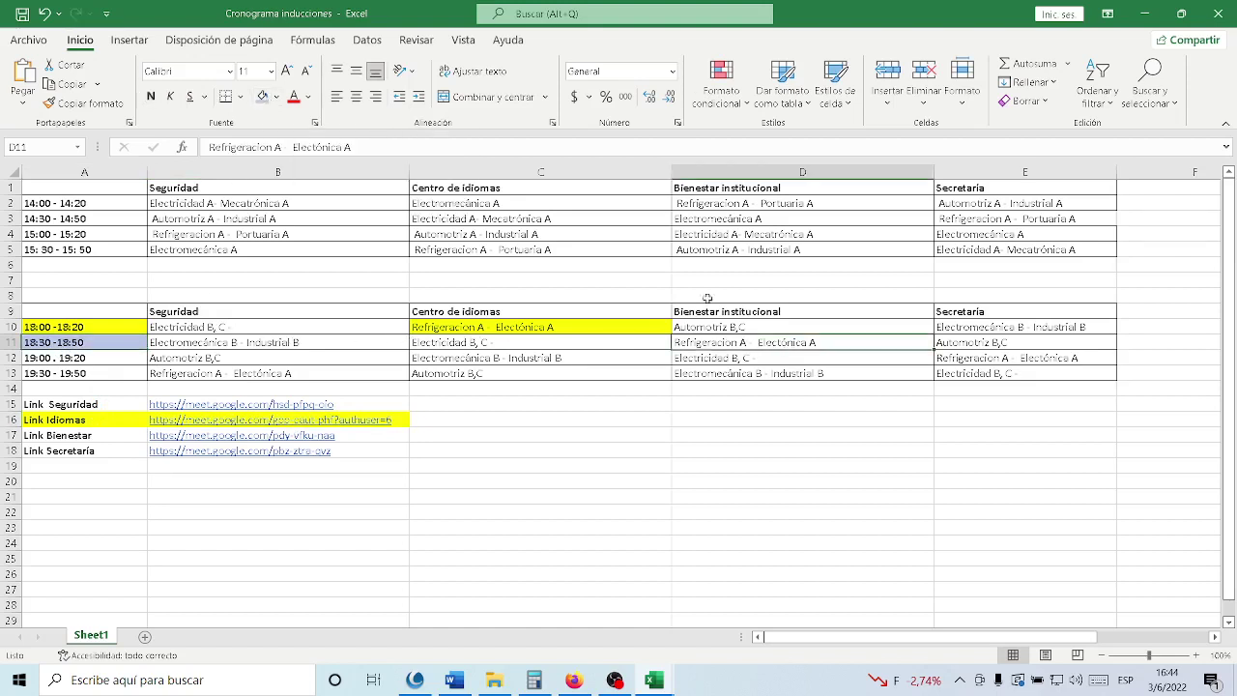
{"action": "left_click", "coordinate": [262, 97]}
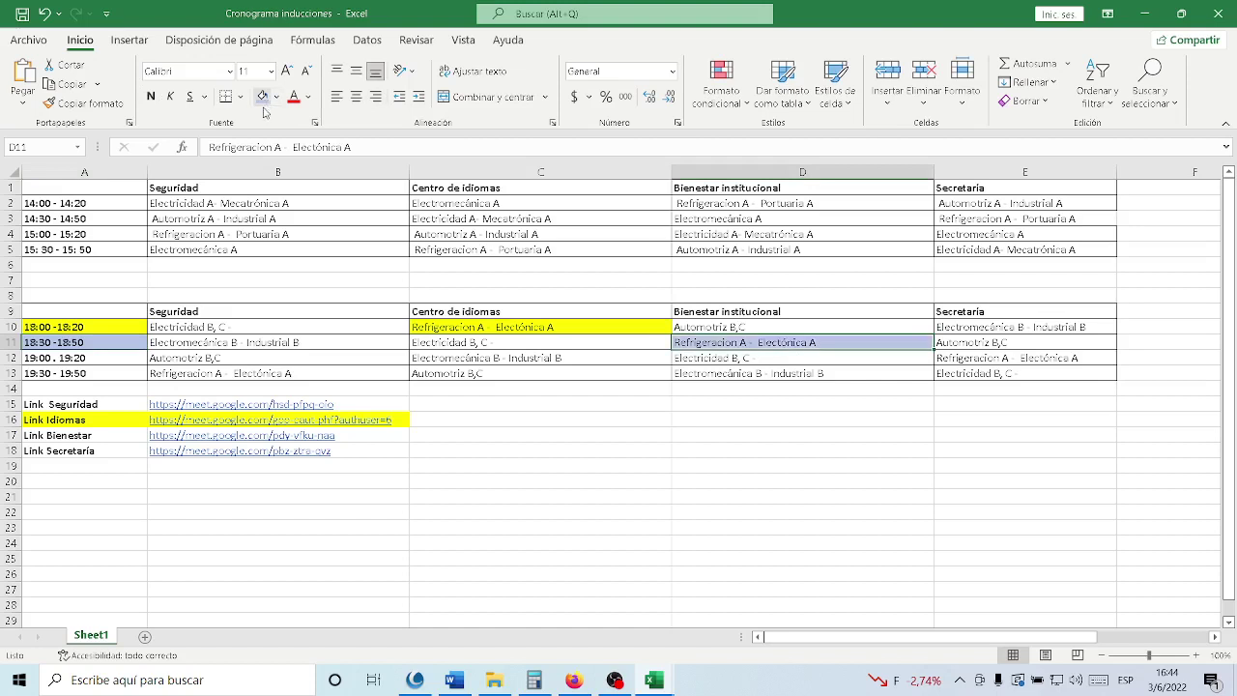
Fill the Link Bienestar label and its address cell B17 with the same light blue
{"action": "left_click", "coordinate": [77, 437]}
{"action": "left_click", "coordinate": [261, 100]}
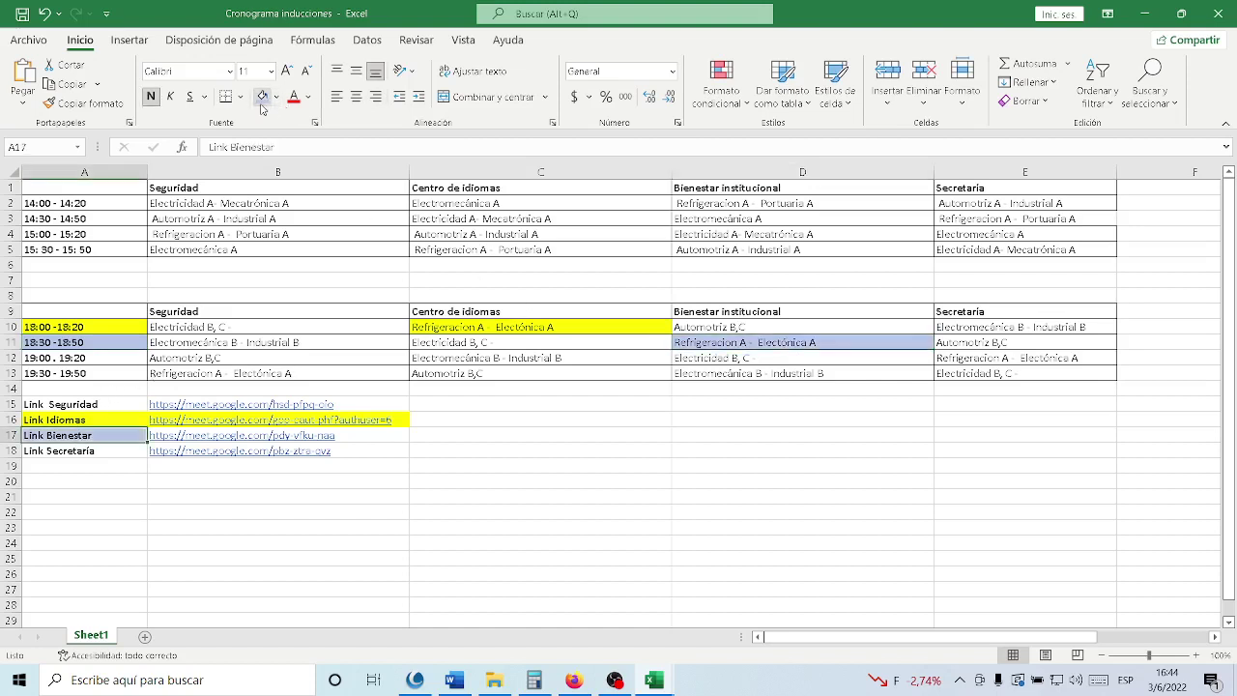
{"action": "key", "text": "Right"}
{"action": "left_click", "coordinate": [261, 97]}
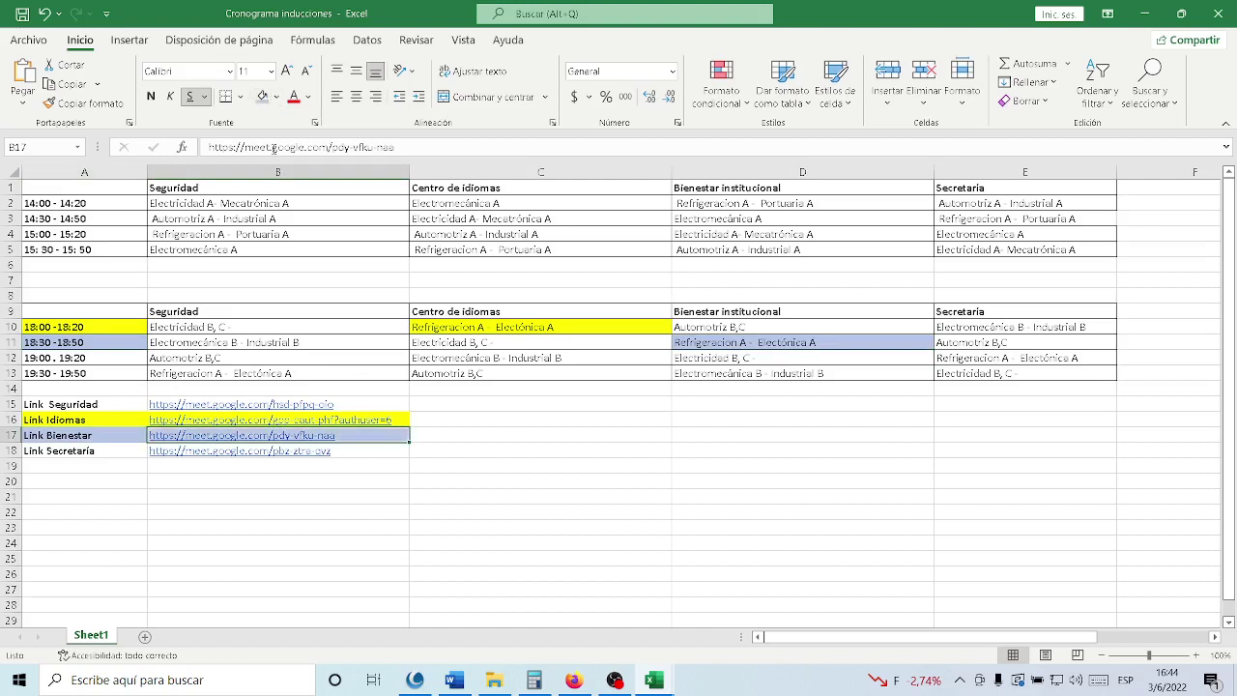
Fill the Link Secretaría label, the Refrigeracion A - Electónica A cell under Secretaria in row 12 and the 19:00 . 19:20 time cell with light gold
{"action": "left_click", "coordinate": [87, 453]}
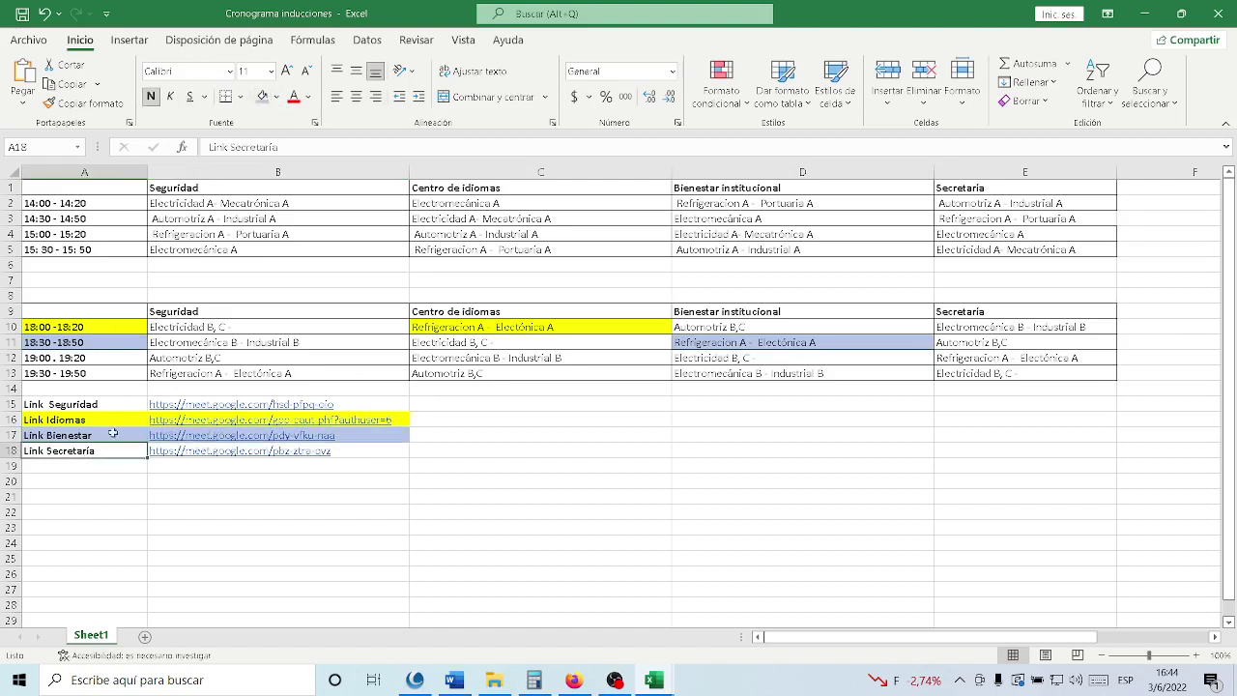
{"action": "left_click", "coordinate": [277, 97]}
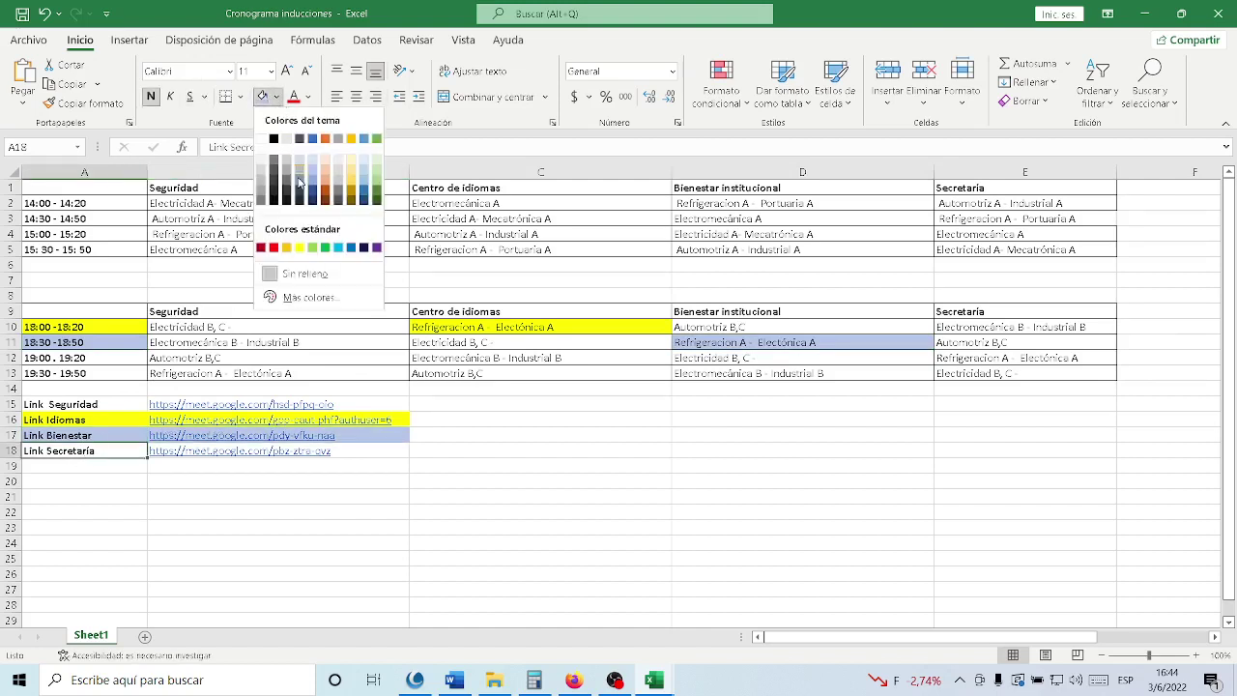
{"action": "left_click", "coordinate": [353, 172]}
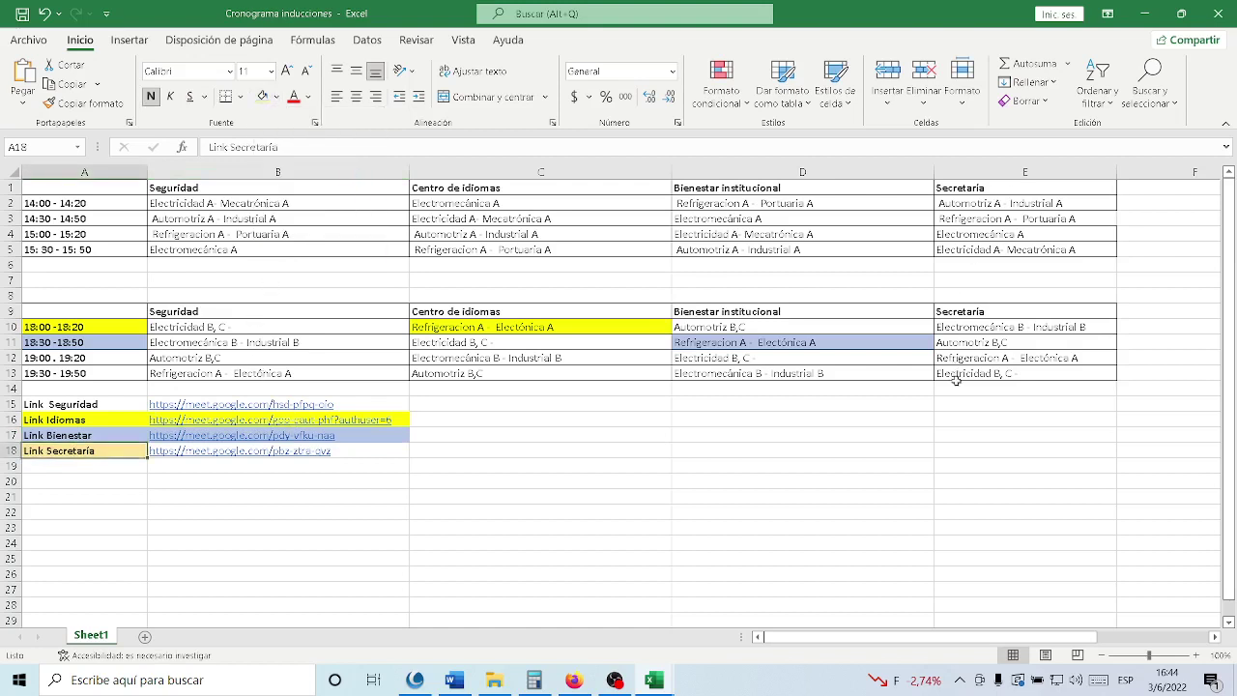
{"action": "left_click", "coordinate": [1026, 359]}
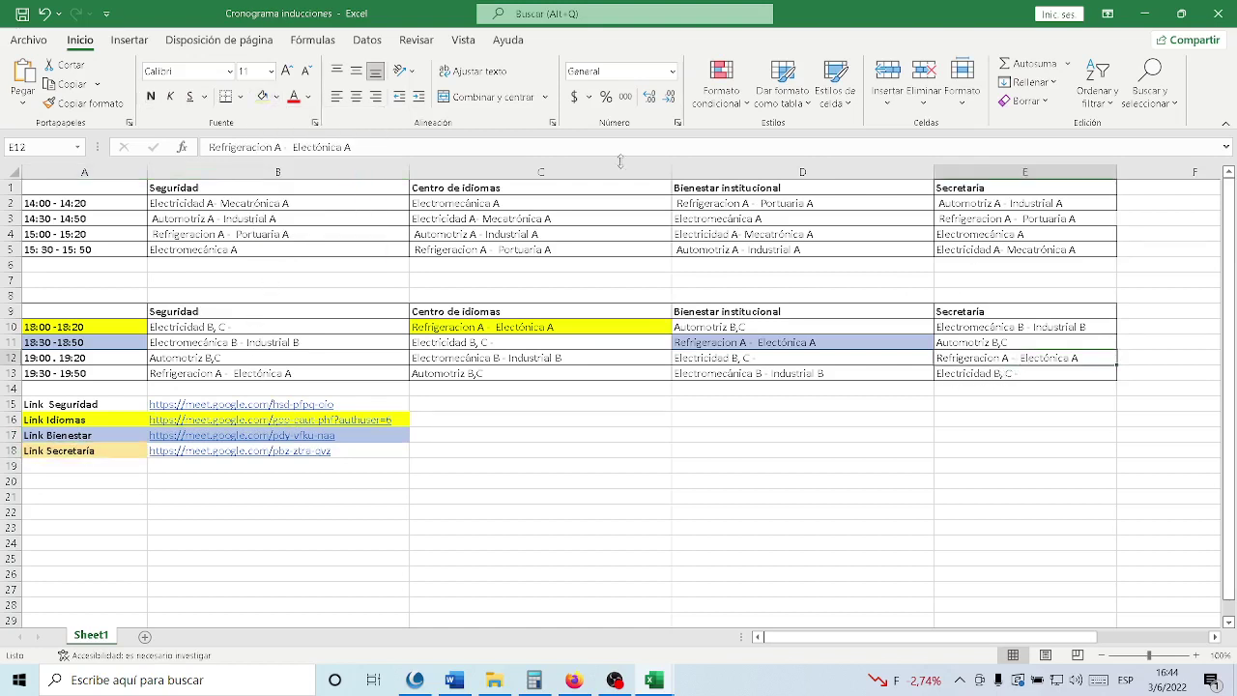
{"action": "left_click", "coordinate": [262, 97]}
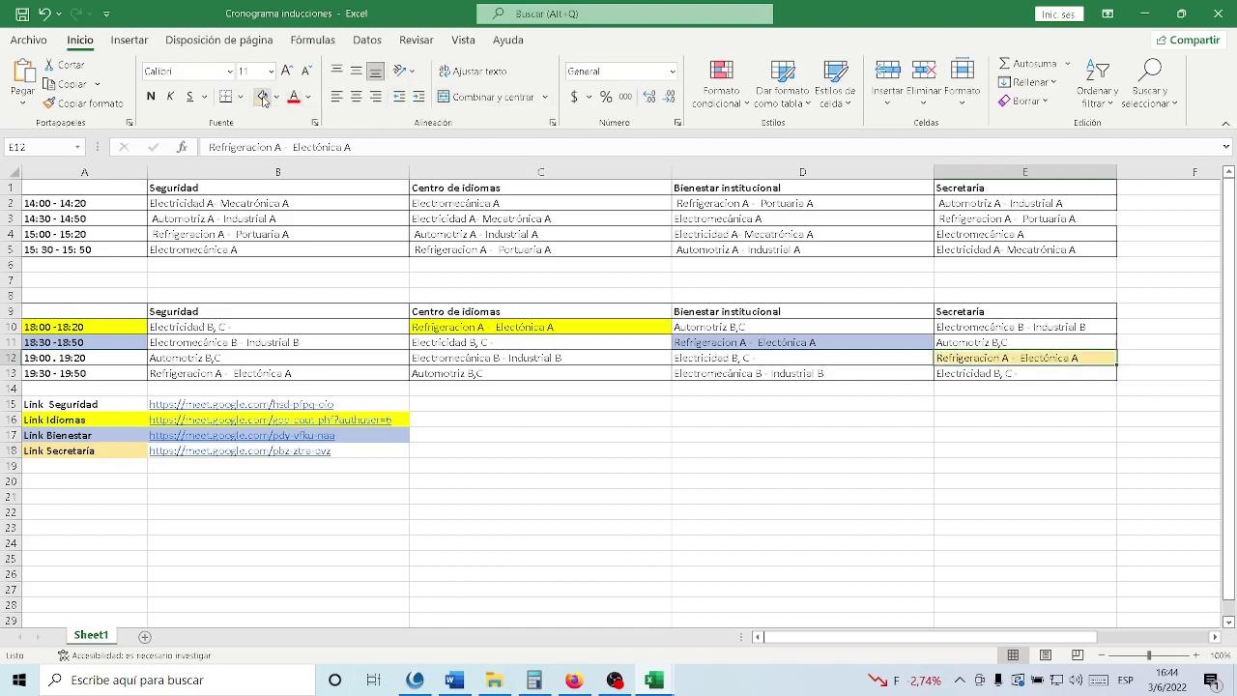
{"action": "left_click", "coordinate": [131, 363]}
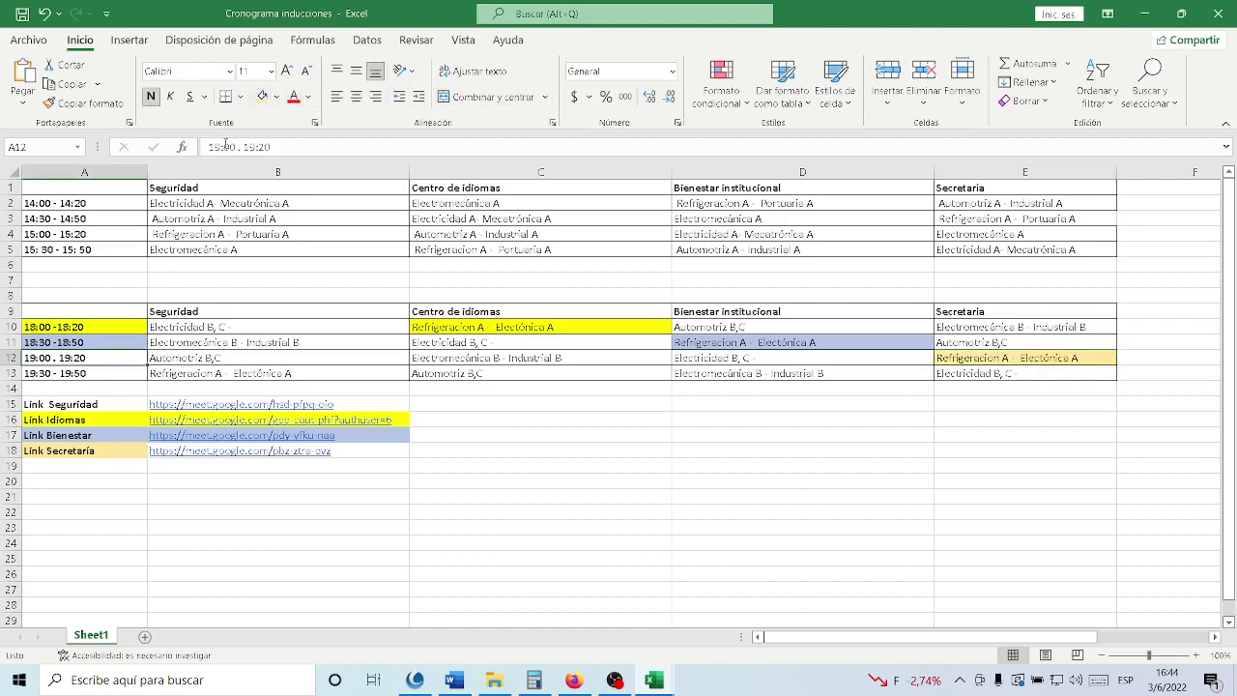
{"action": "left_click", "coordinate": [261, 97]}
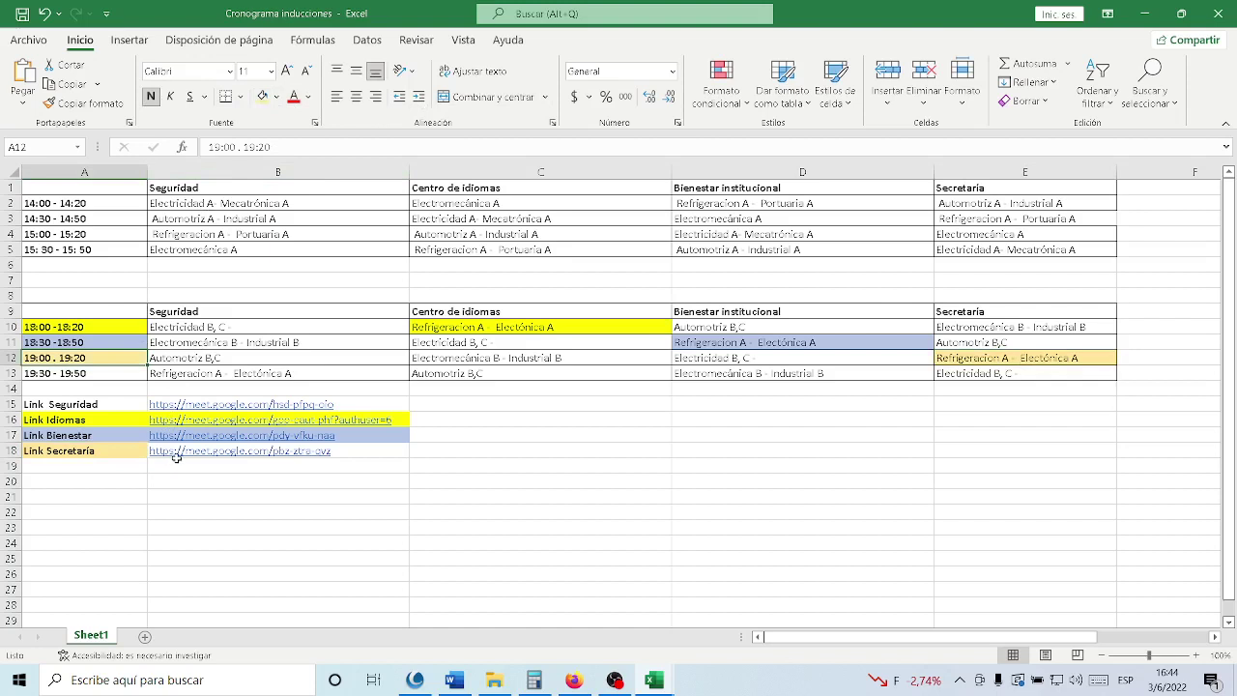
Fill the Link Secretaría address cell B18 with the same light gold
{"action": "left_click", "coordinate": [122, 452]}
{"action": "key", "text": "Right"}
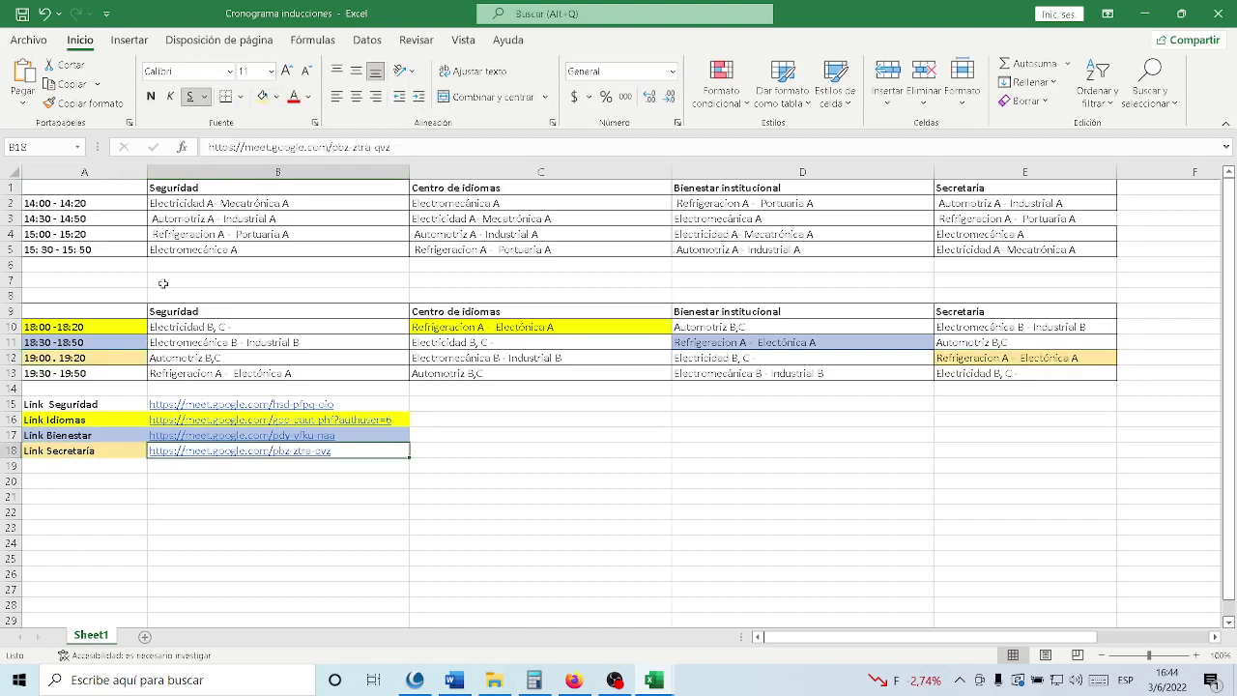
{"action": "left_click", "coordinate": [262, 97]}
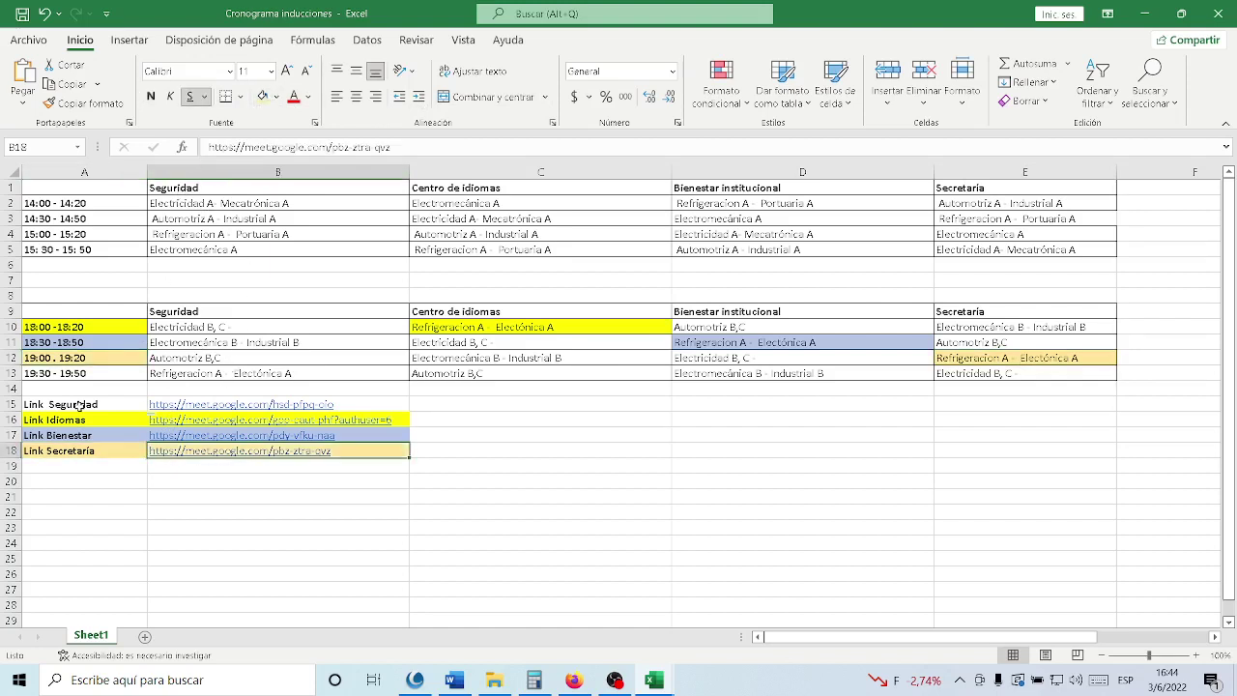
Undo the light green fill tried on cell B18, and fill the Link Seguridad label and the 19:30 - 19:50 time cell with light green
{"action": "left_click", "coordinate": [277, 96]}
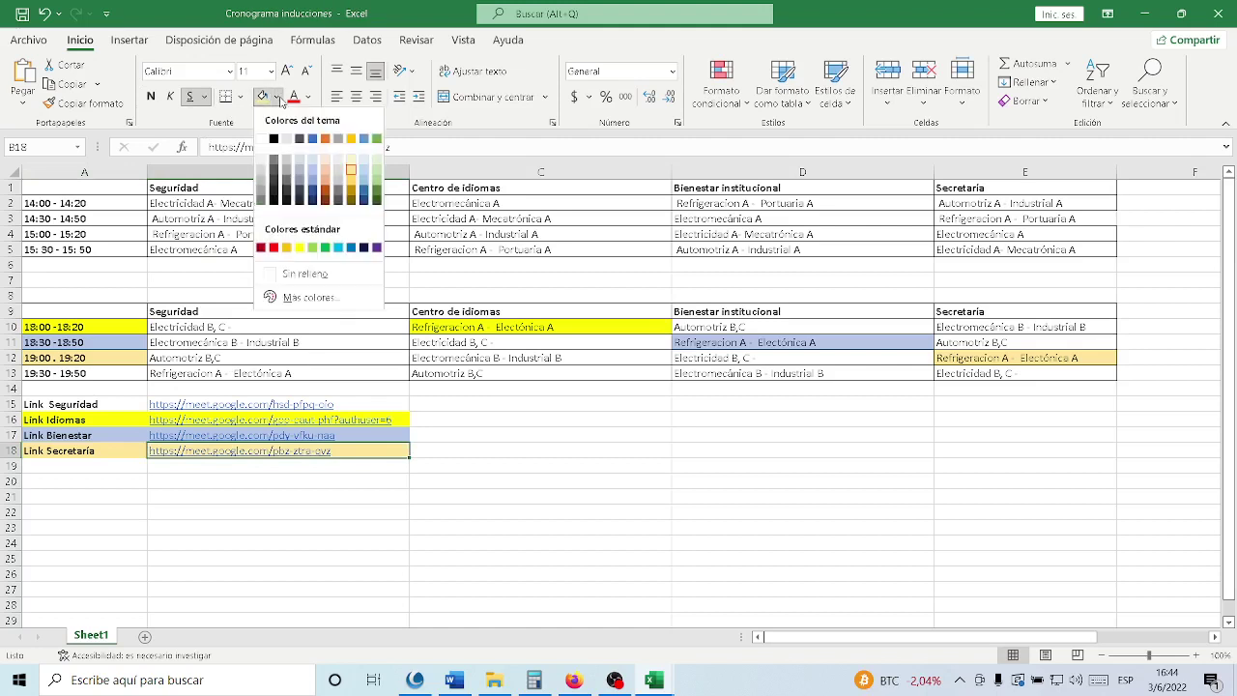
{"action": "left_click", "coordinate": [375, 166]}
{"action": "key", "text": "ctrl+z"}
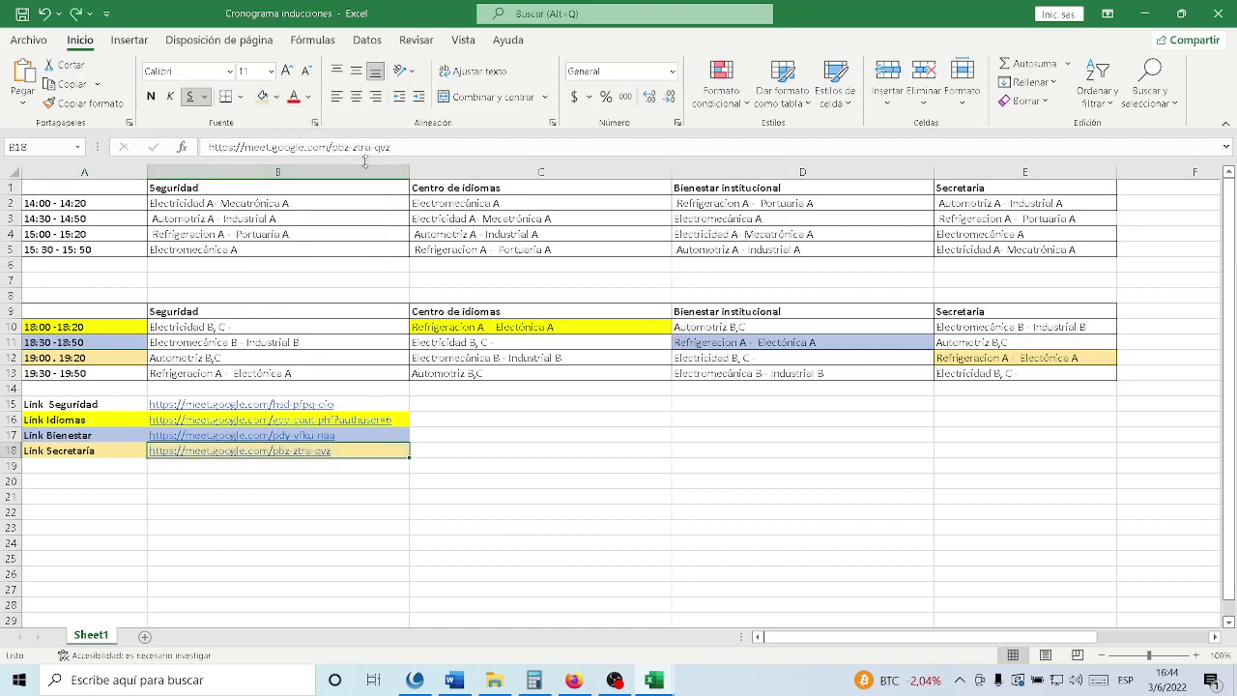
{"action": "left_click", "coordinate": [87, 404]}
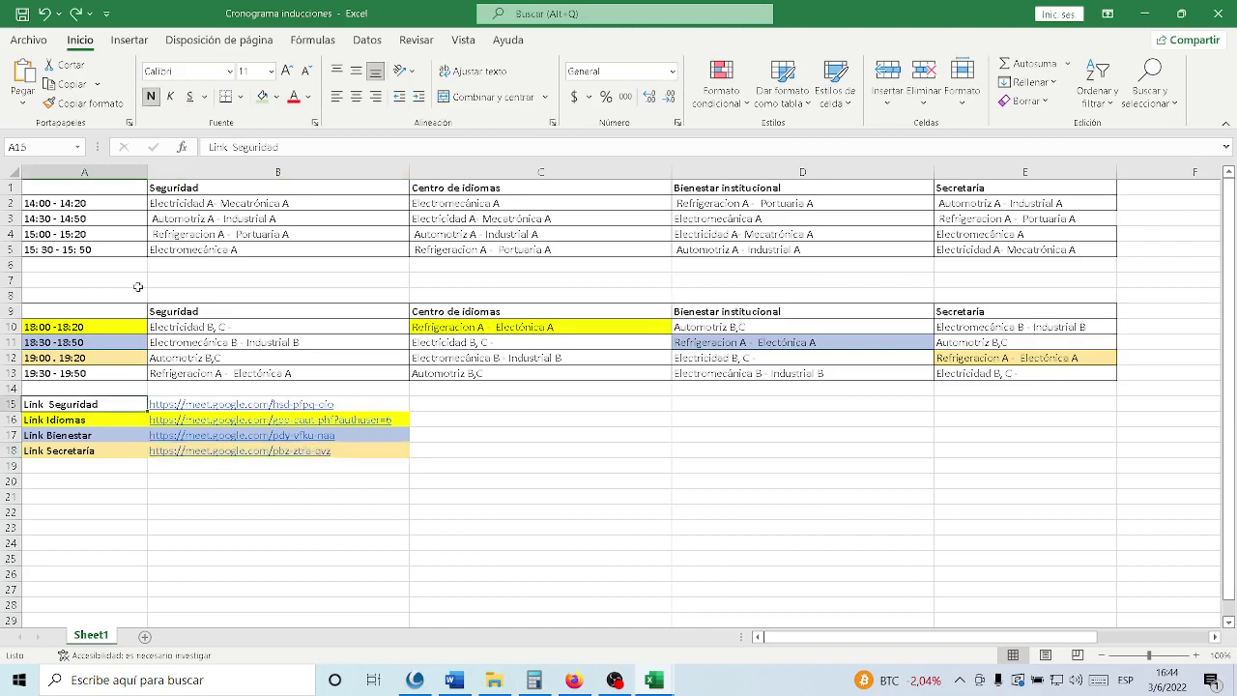
{"action": "left_click", "coordinate": [261, 95]}
{"action": "left_click", "coordinate": [85, 374]}
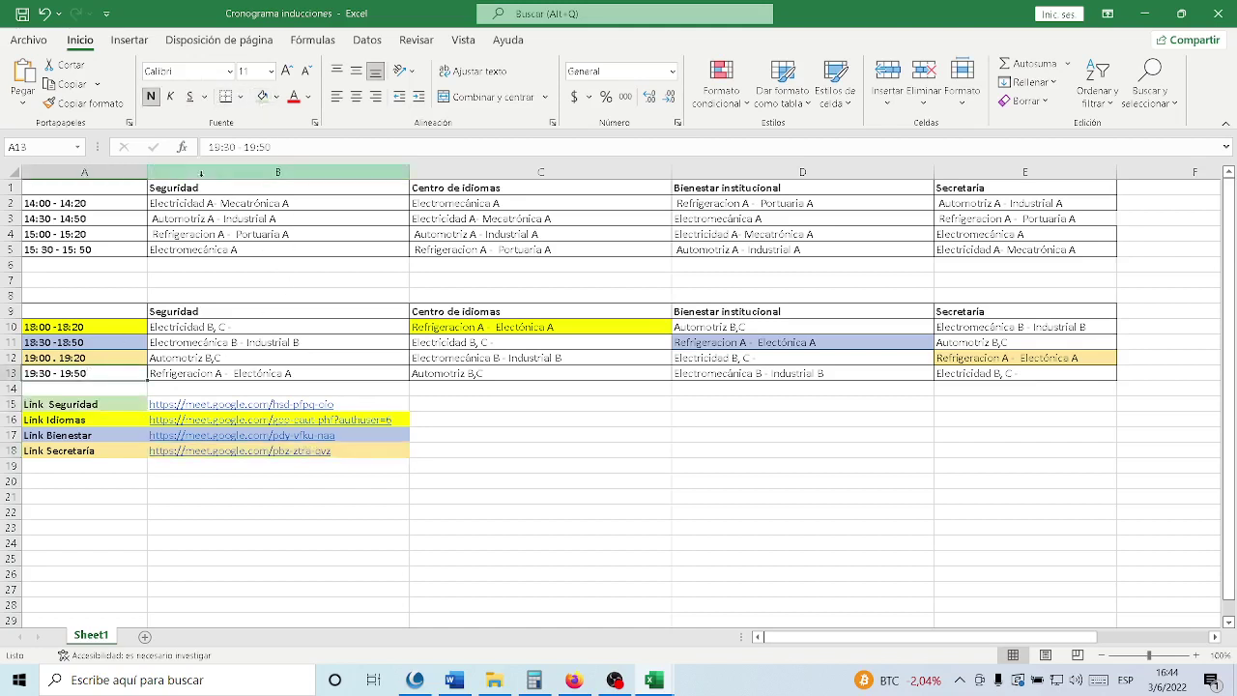
{"action": "left_click", "coordinate": [261, 96]}
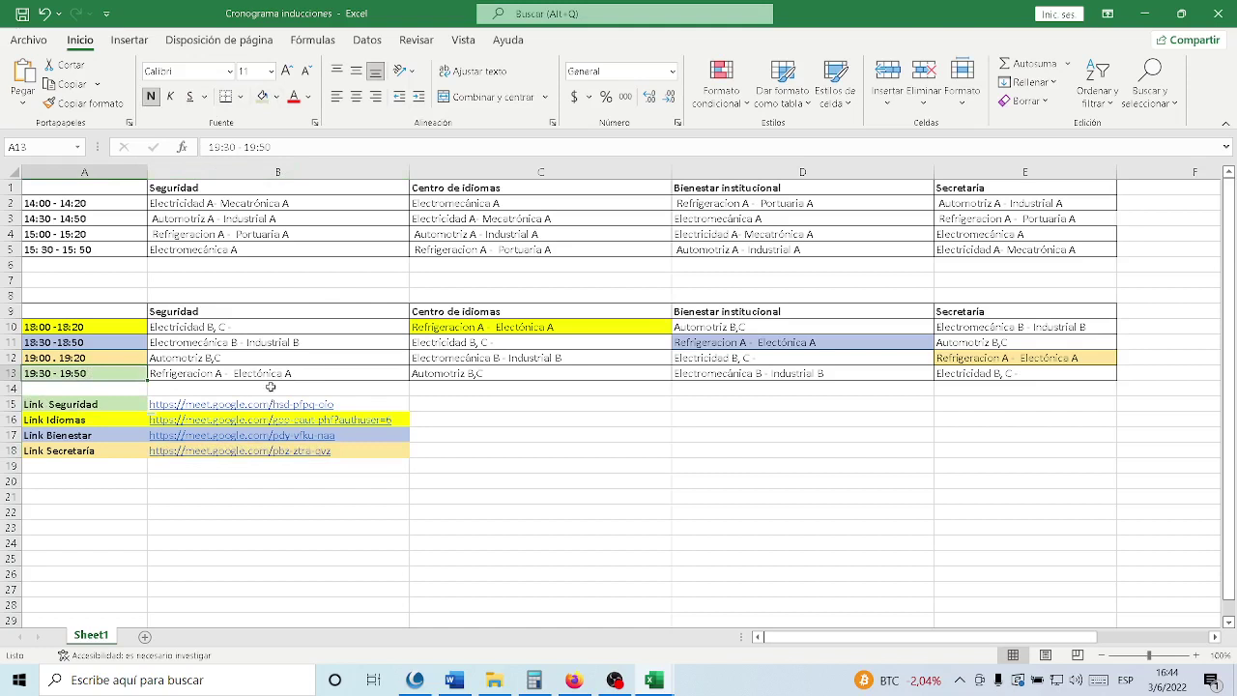
Fill the Seguridad cell of the 19:30 - 19:50 row and the Link Seguridad address cell B15 with light green
{"action": "left_click", "coordinate": [279, 374]}
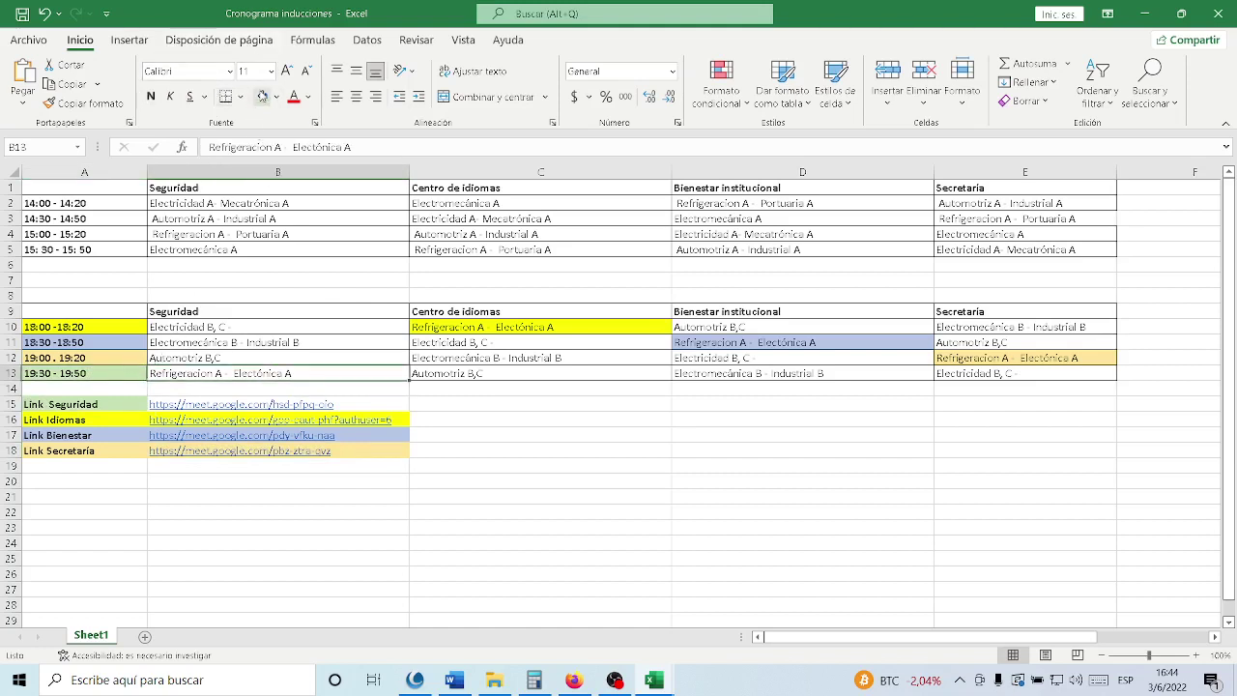
{"action": "left_click", "coordinate": [261, 96]}
{"action": "key", "text": "Down"}
{"action": "key", "text": "Down"}
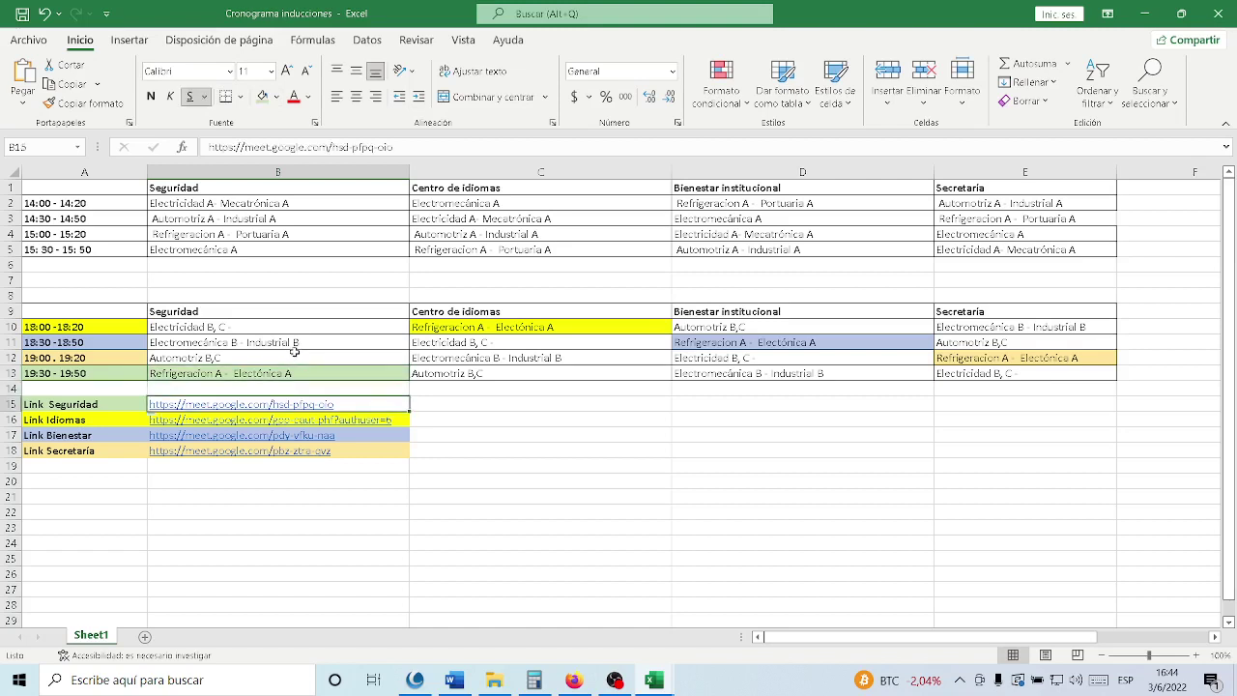
{"action": "left_click", "coordinate": [267, 98]}
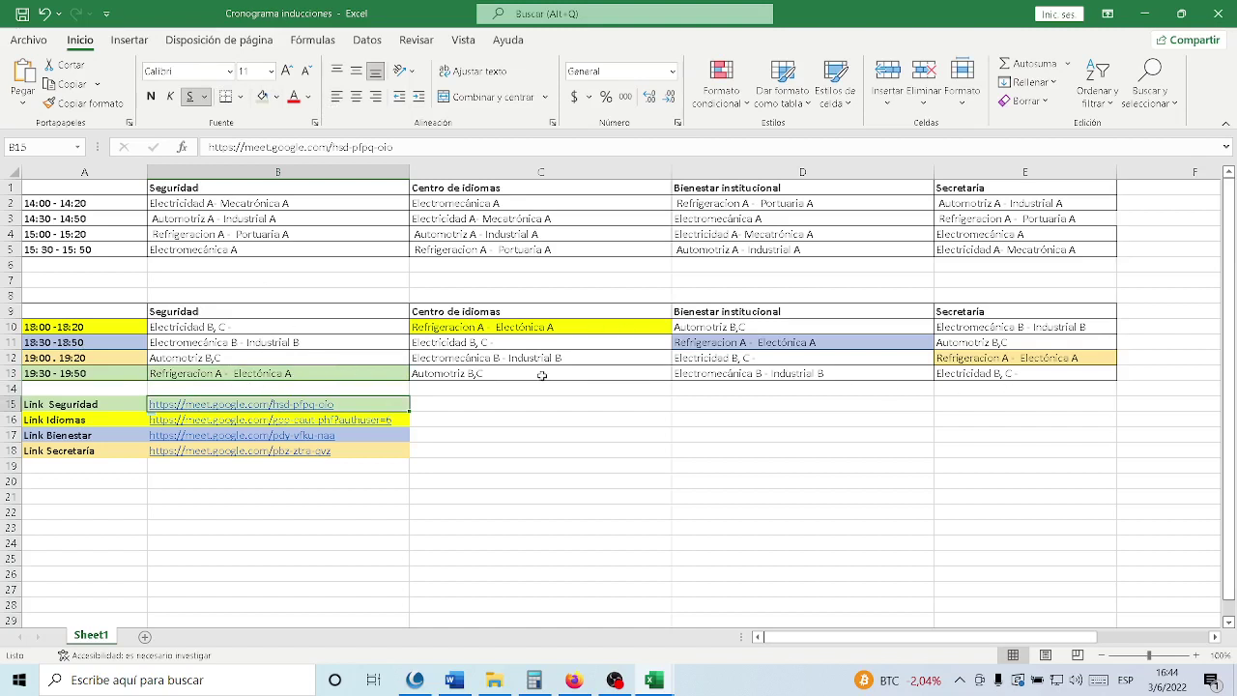
Select the afternoon schedule range A1:E5 and switch to the OBS window
{"action": "left_click_drag", "start_coordinate": [106, 188], "coordinate": [1033, 253]}
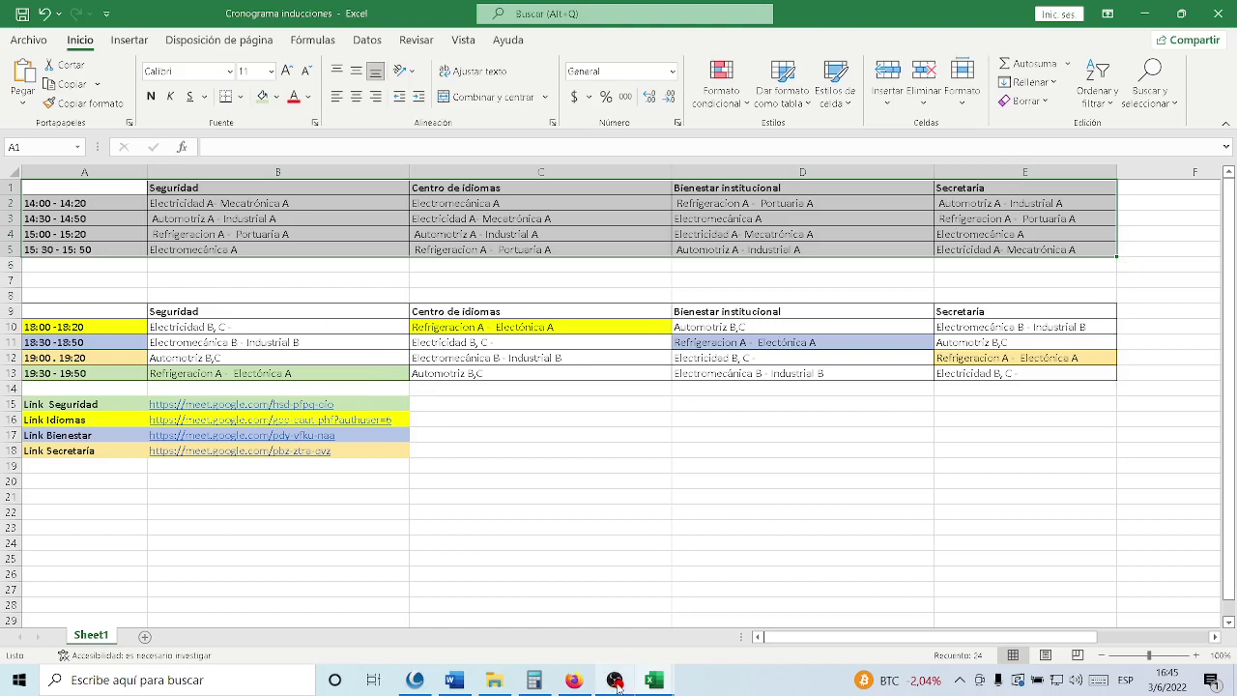
{"action": "mouse_move", "coordinate": [617, 684]}
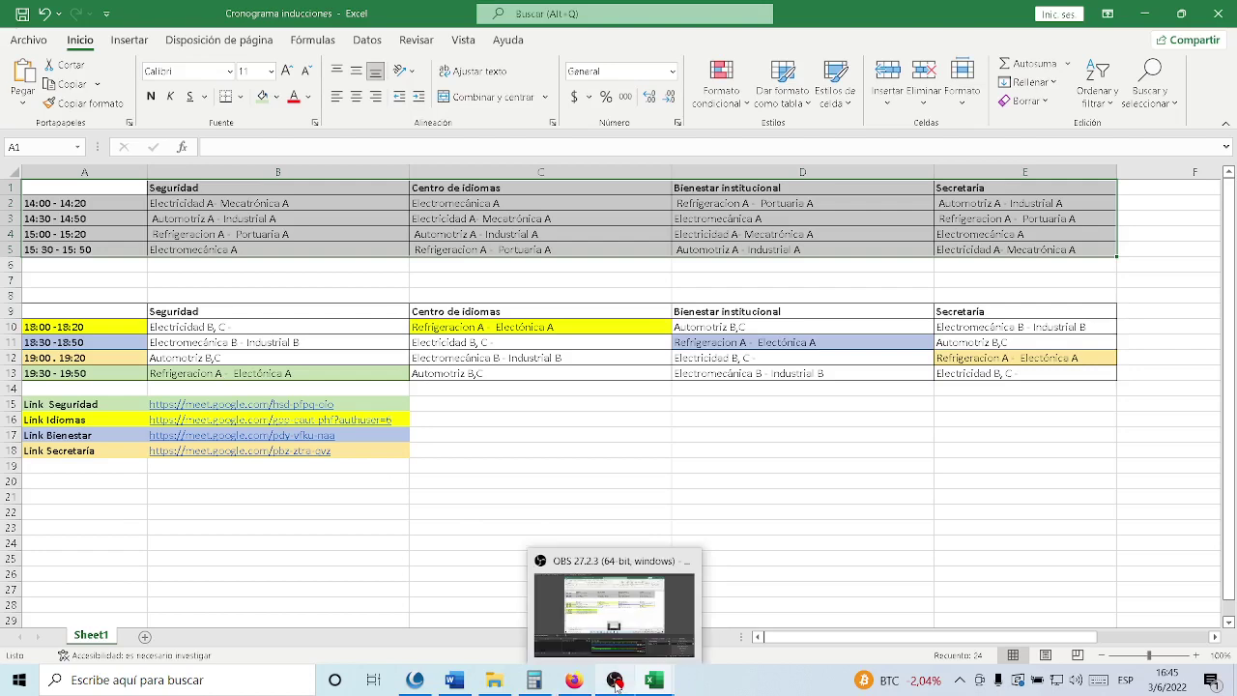
{"action": "left_click", "coordinate": [626, 638]}
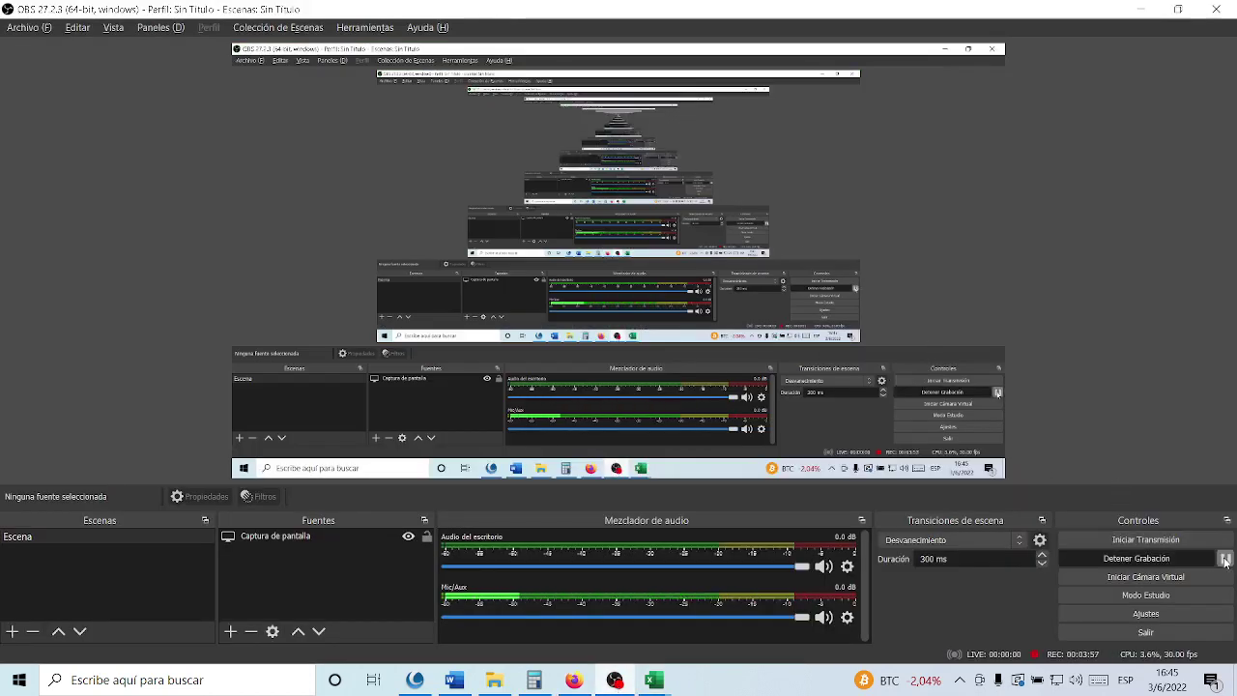